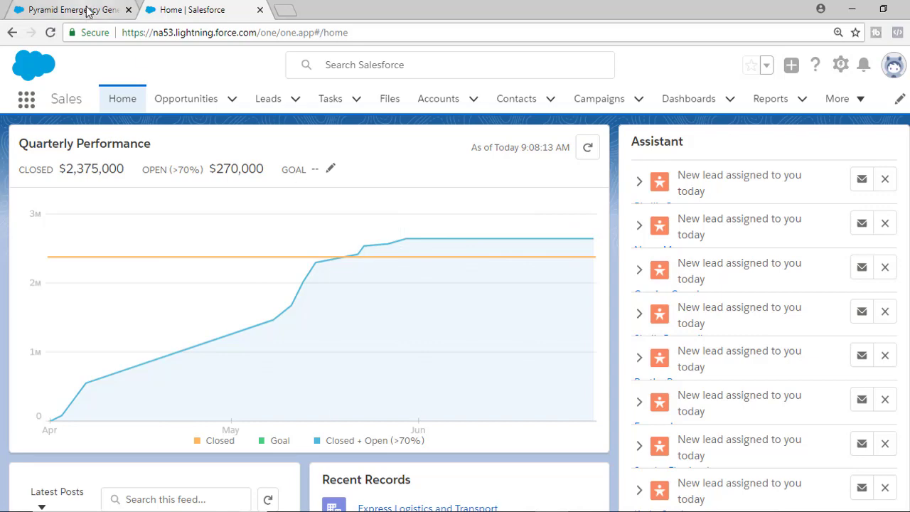
Open Setup from the Pyramid Emergency Generators opportunity and find the Lightning App Builder page using the search term "app bu".
click(85, 10)
click(842, 66)
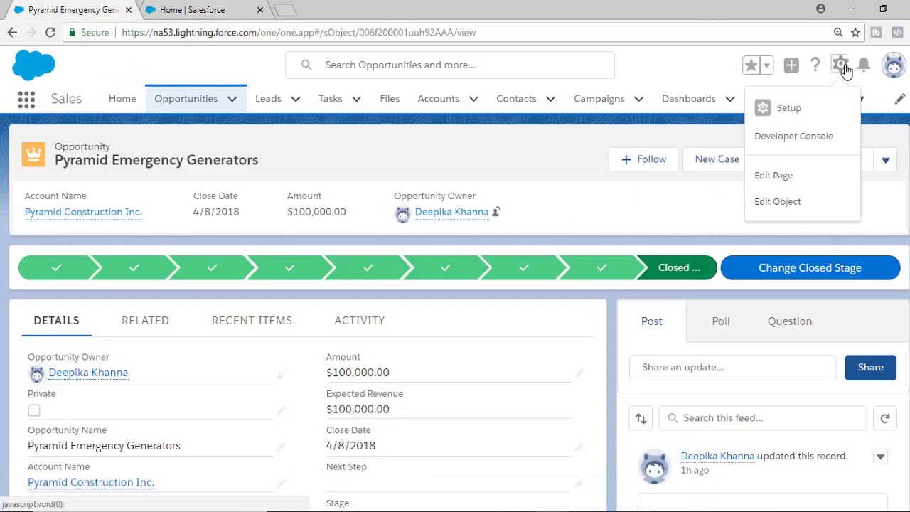
click(788, 107)
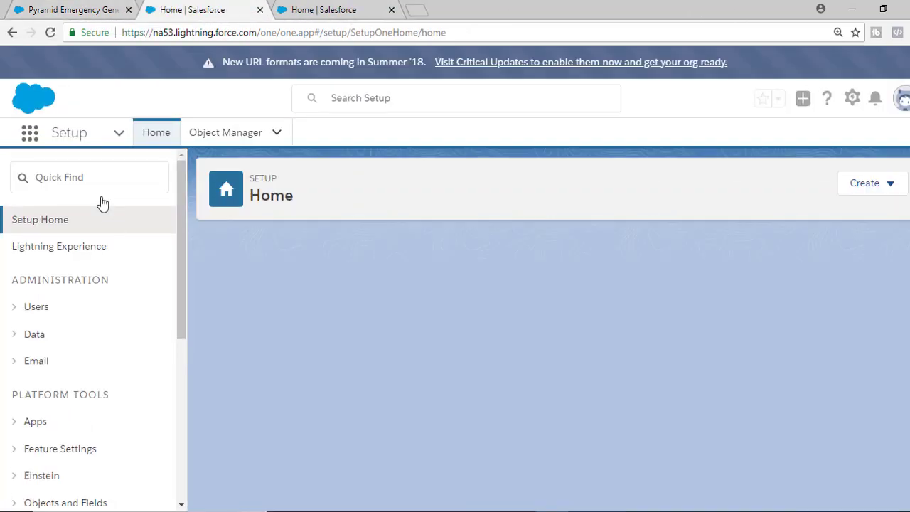
text(a)
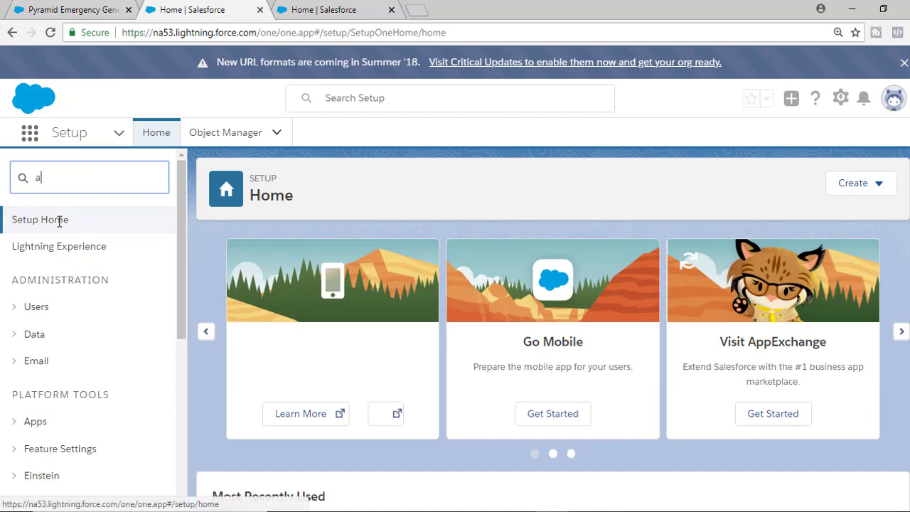
text(pp bu)
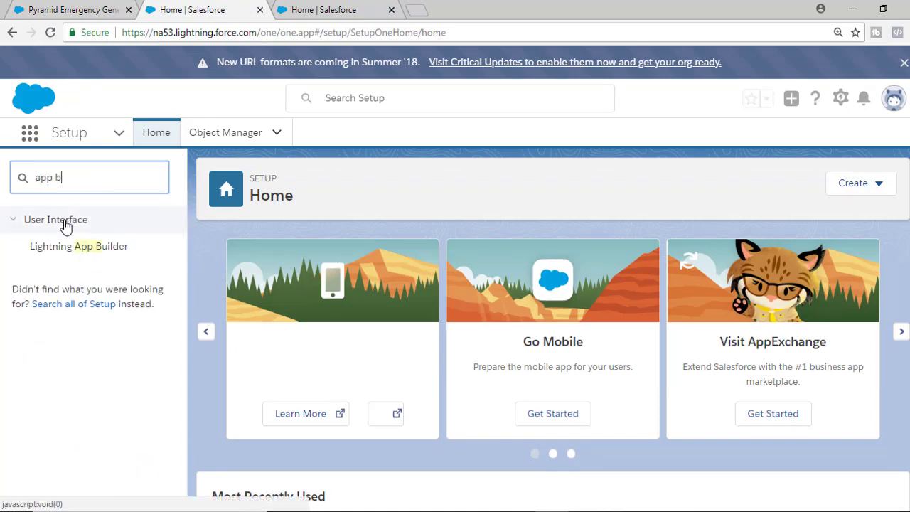
click(122, 252)
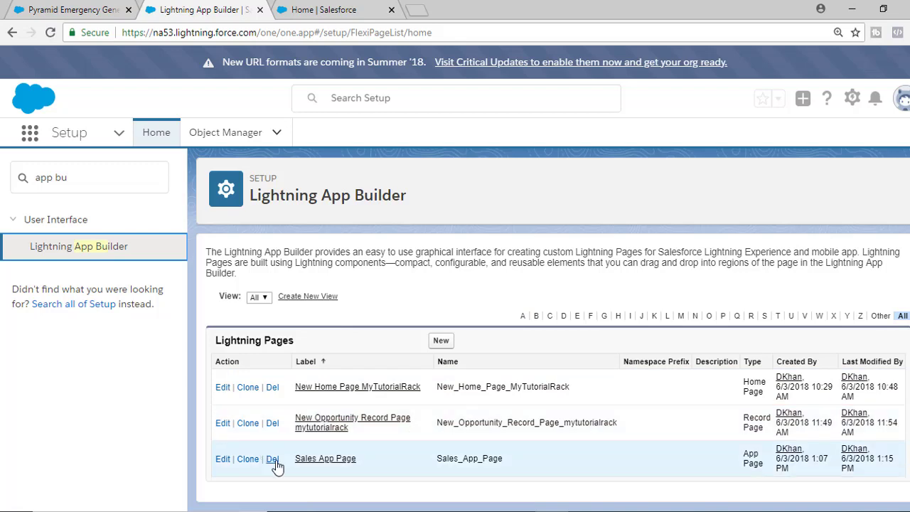
Start a new Lightning page and compare the App Page, Home Page and Record Page types.
click(441, 342)
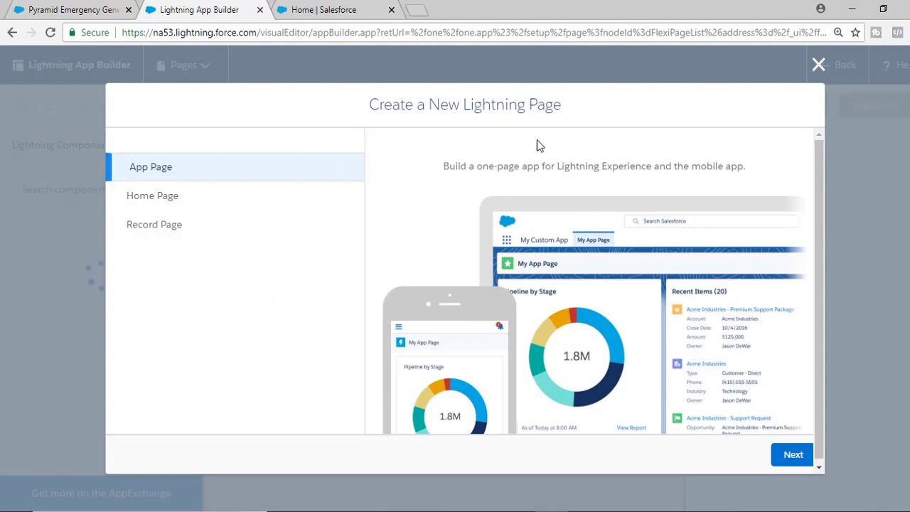
click(154, 202)
click(150, 229)
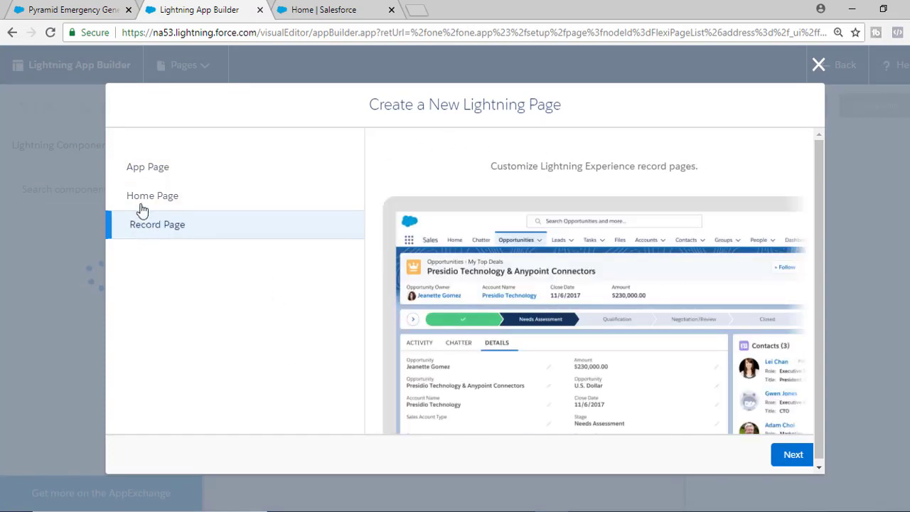
click(149, 176)
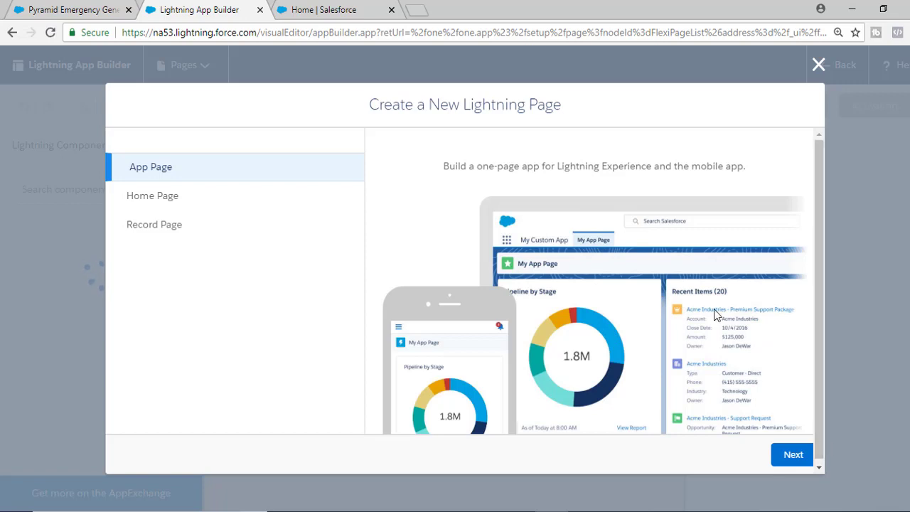
click(147, 203)
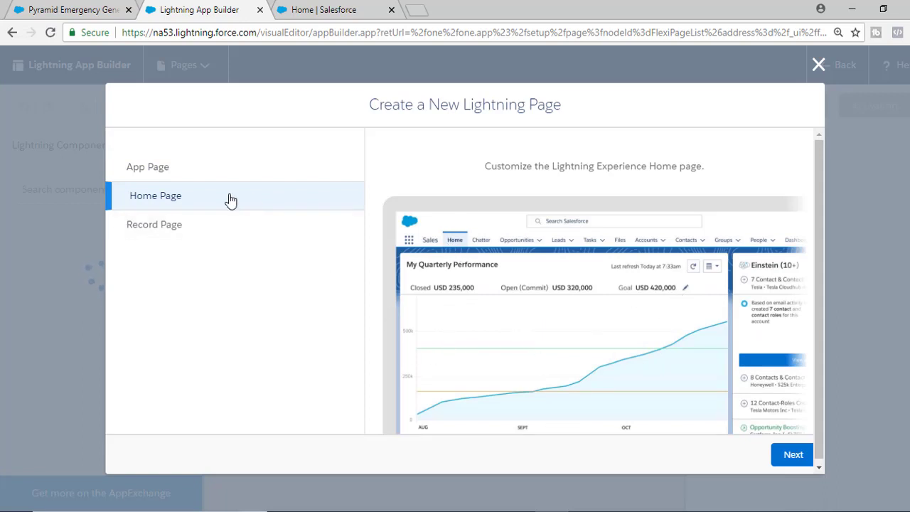
click(155, 231)
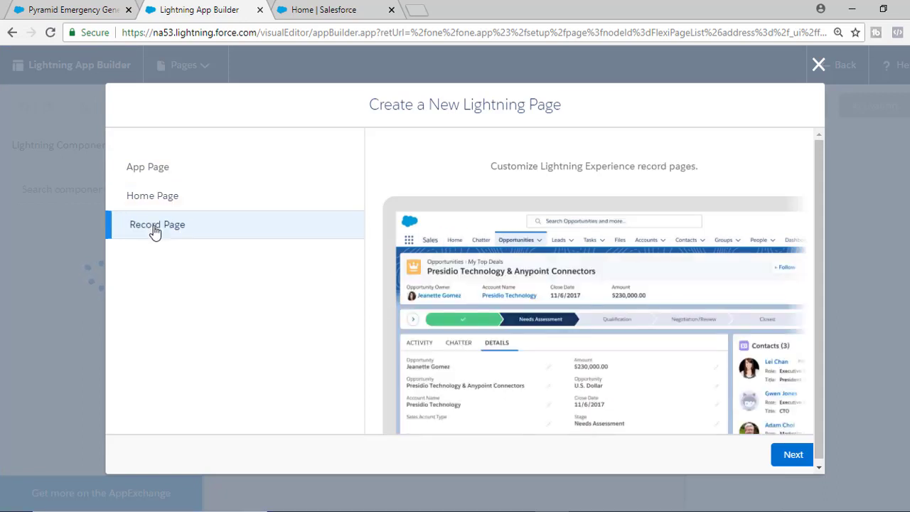
scroll(562, 298, down, 1)
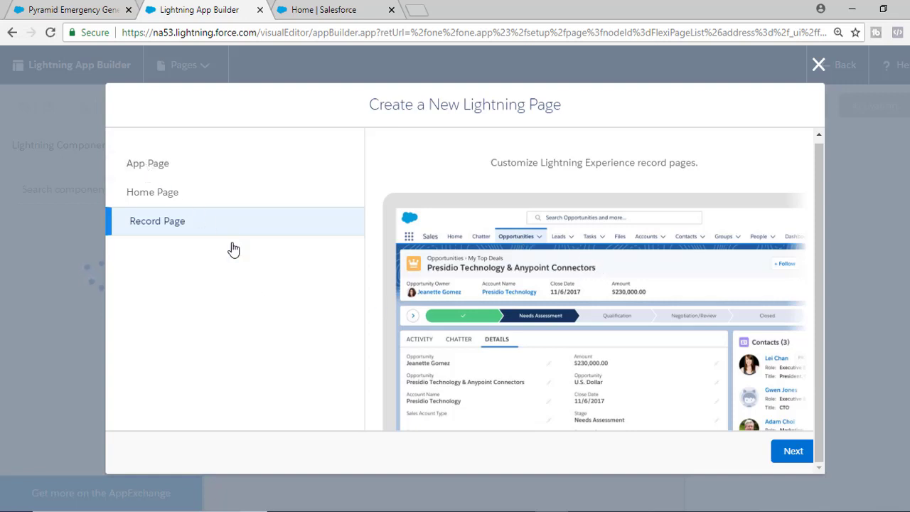
click(143, 198)
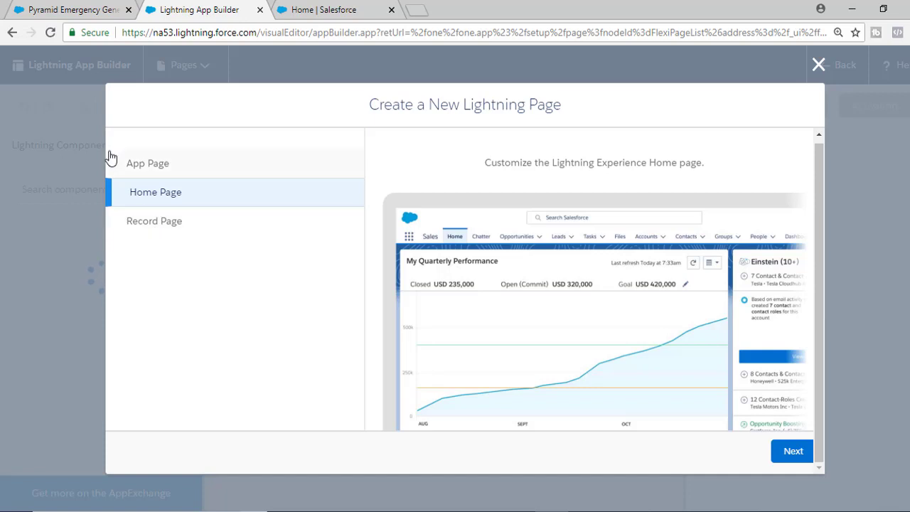
Choose the App Page type and label the new page Top Customers.
click(155, 170)
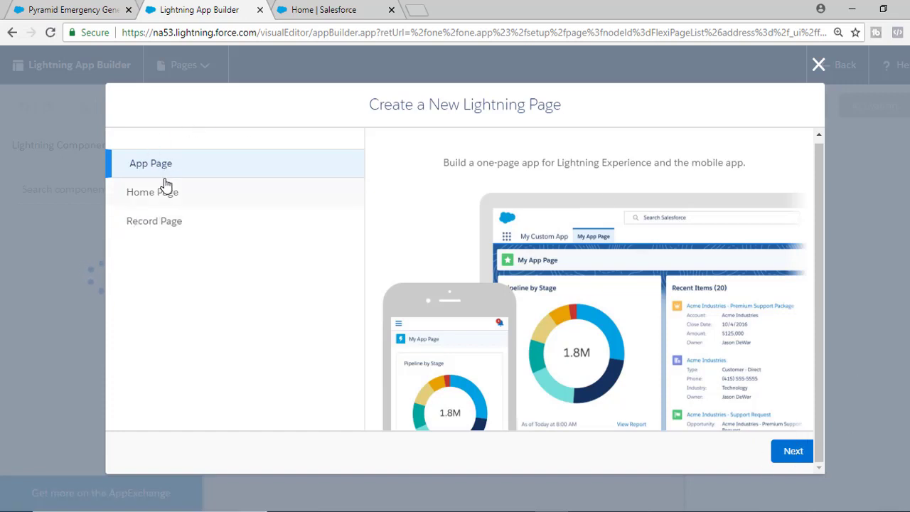
click(777, 457)
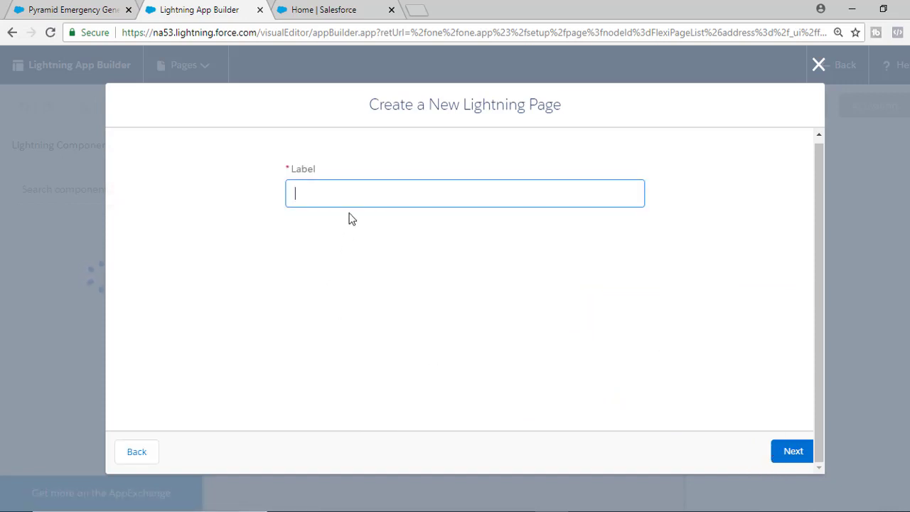
text(Top Customers)
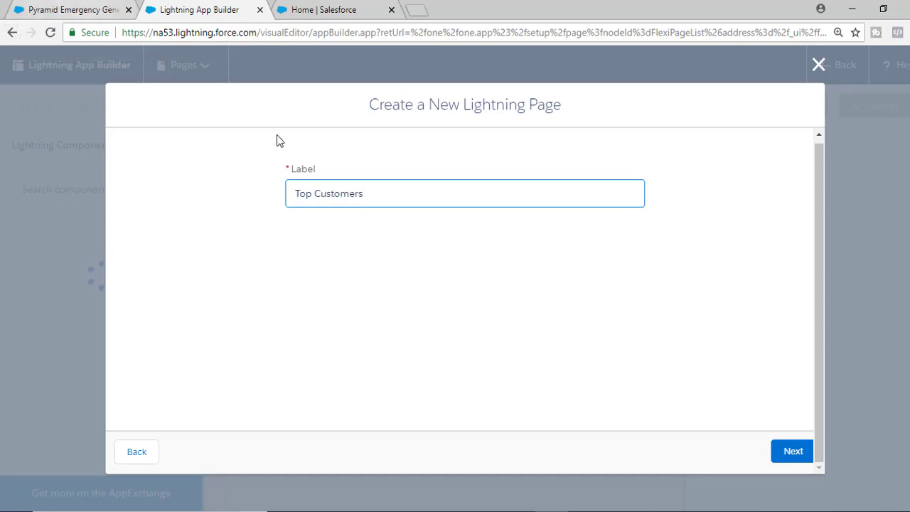
click(794, 457)
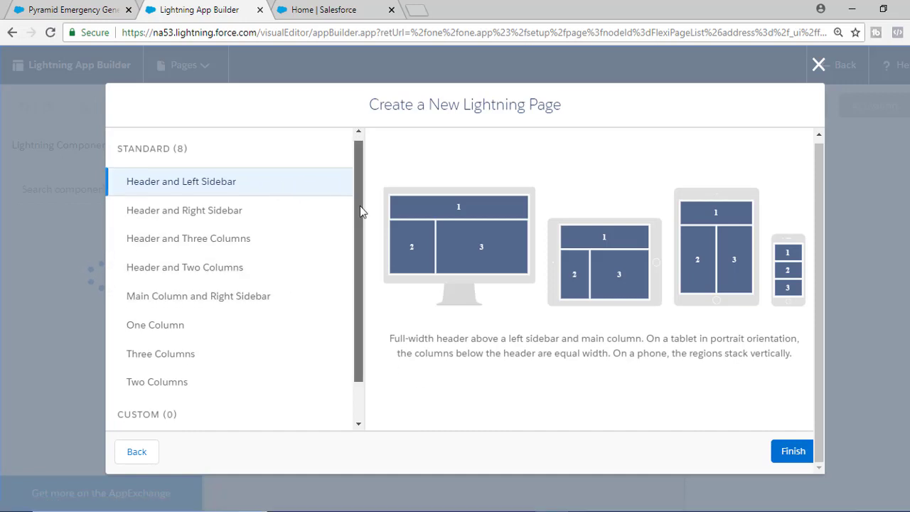
Compare the standard page templates, create the page with Main Column and Right Sidebar, and dismiss the walkthrough hint.
drag(362, 209, 370, 249)
scroll(362, 220, up, 2)
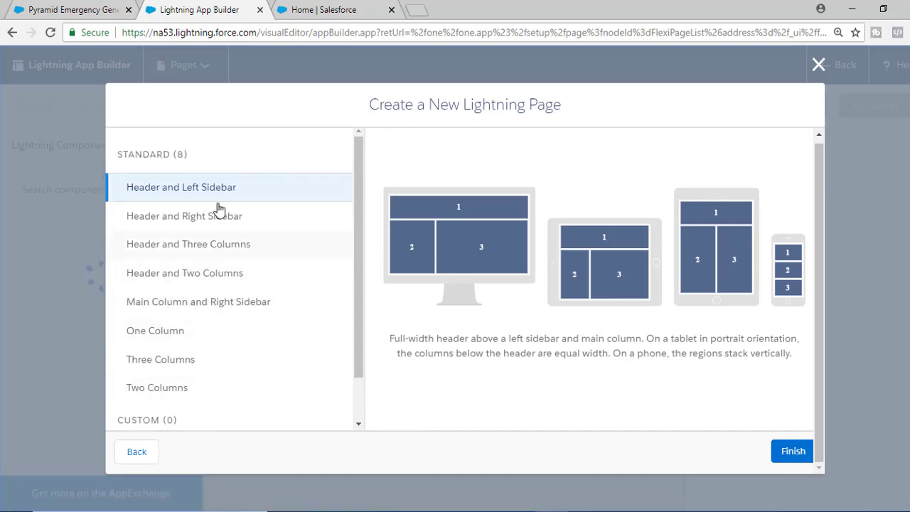
click(165, 220)
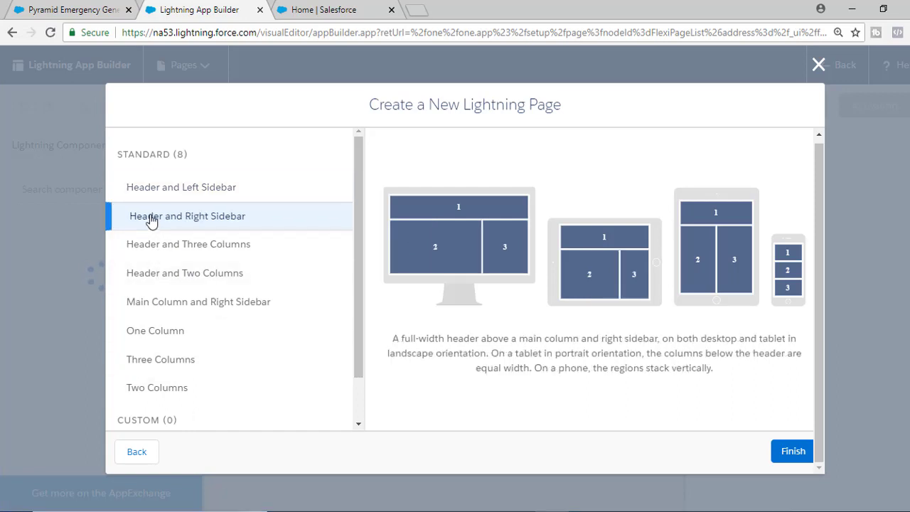
click(230, 246)
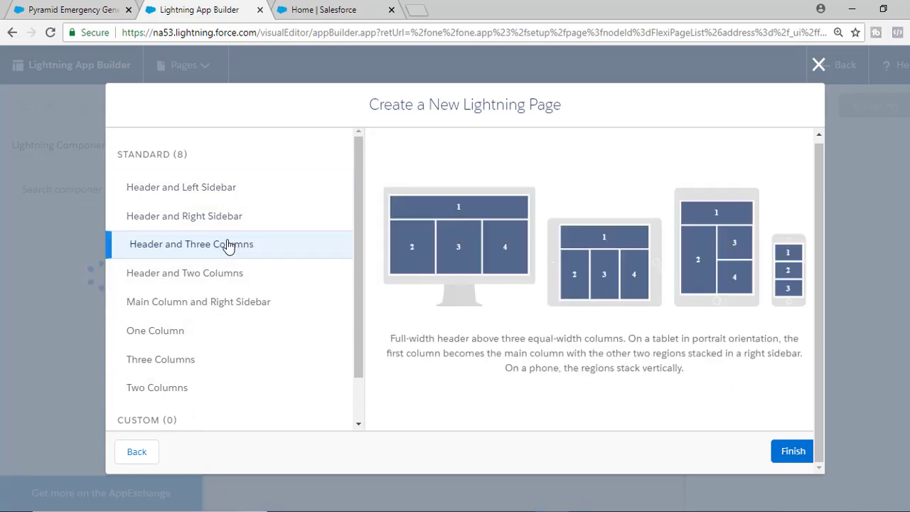
click(239, 277)
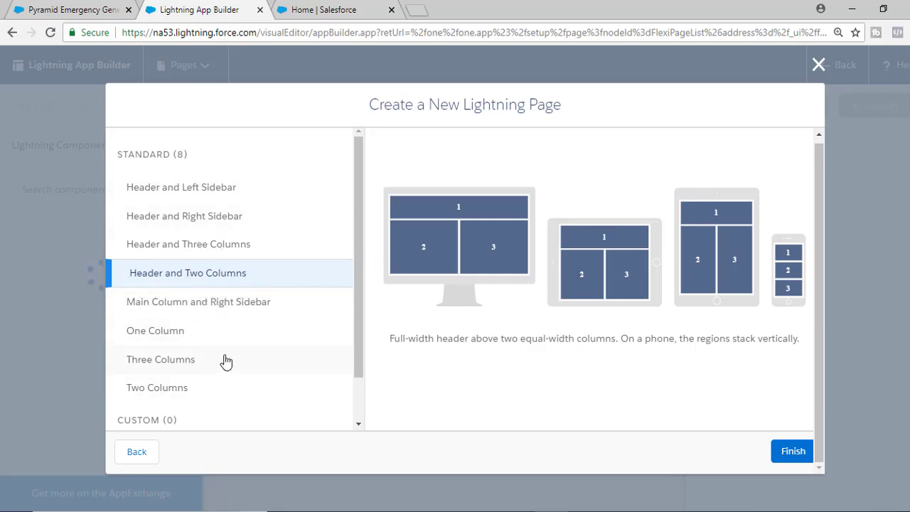
scroll(223, 292, down, 2)
scroll(214, 324, up, 2)
click(205, 304)
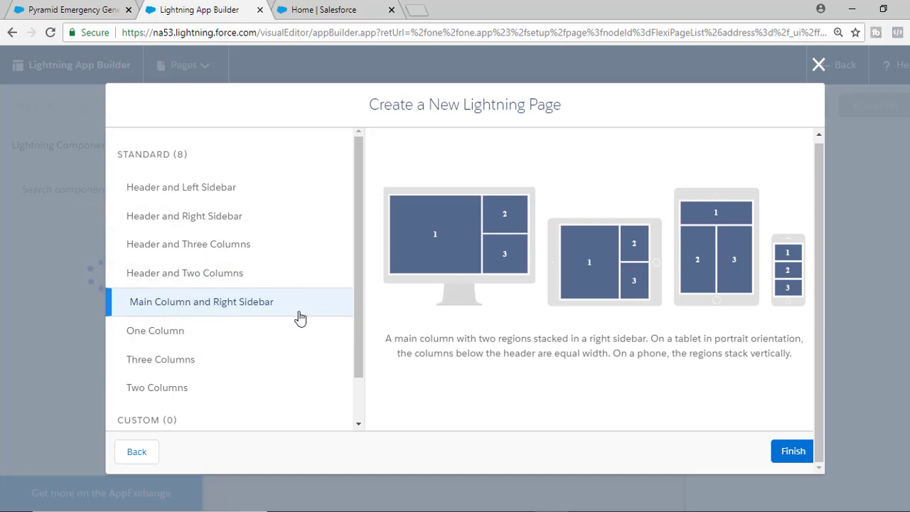
click(790, 459)
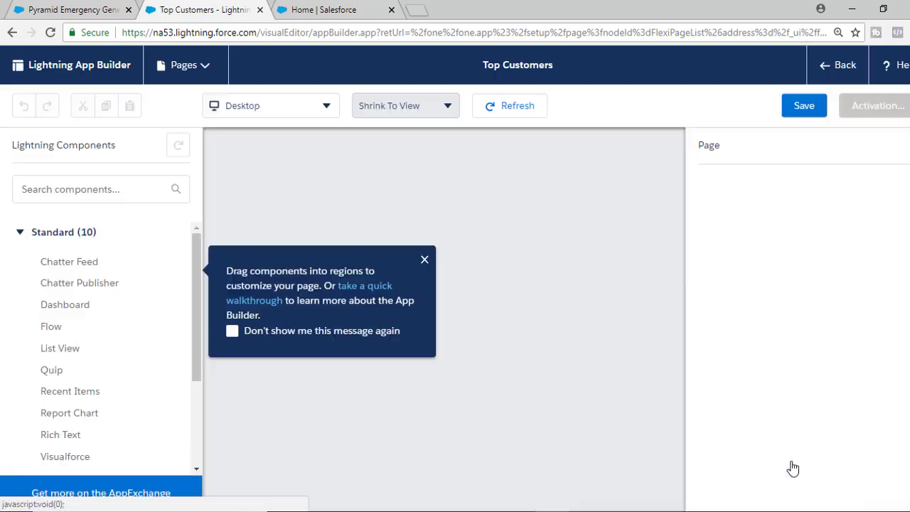
click(426, 261)
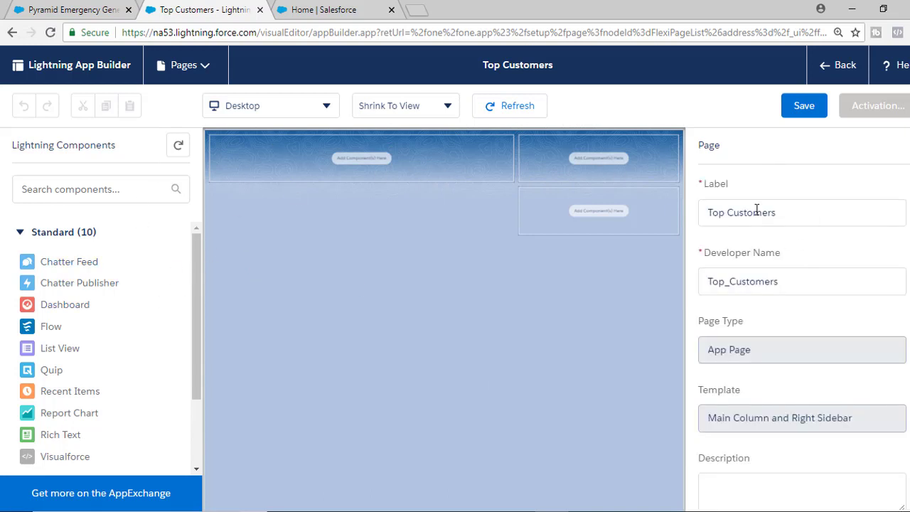
Preview the page layout for Phone, Tablet - Landscape and Tablet - Portrait, and return to the Desktop view.
click(320, 106)
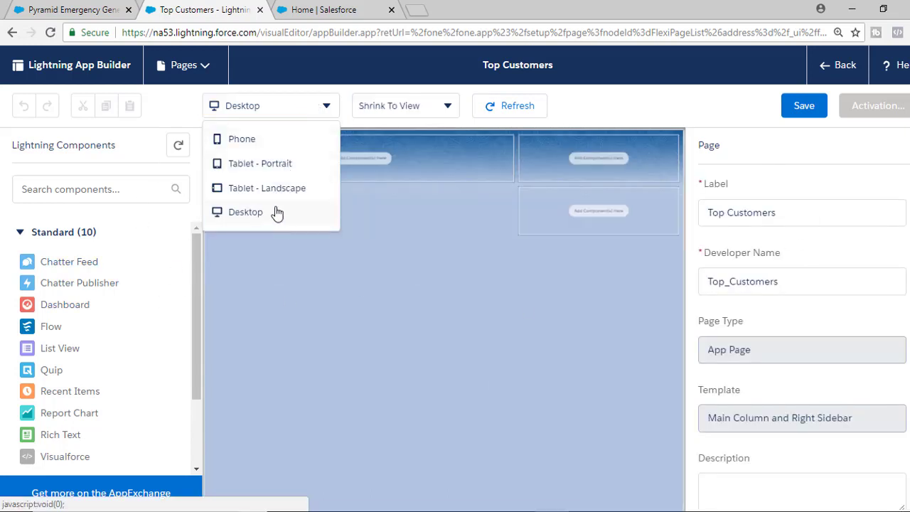
click(310, 139)
click(263, 106)
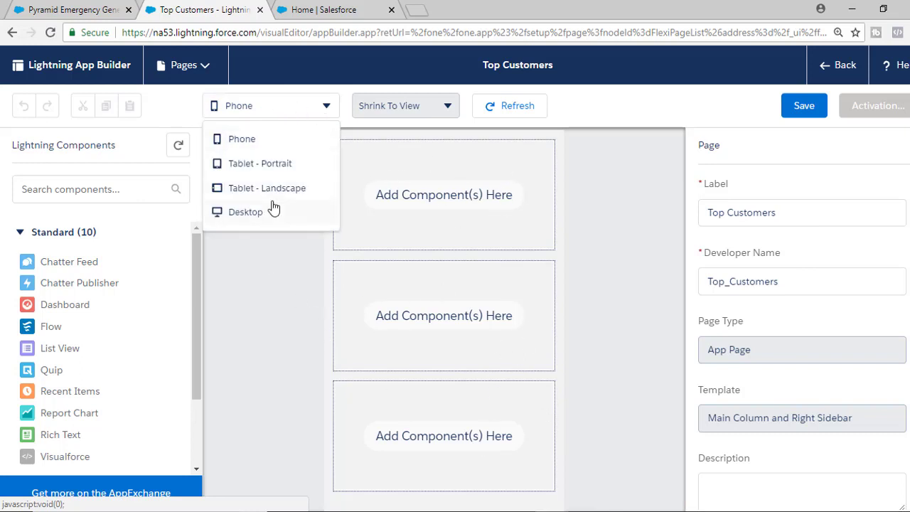
click(245, 195)
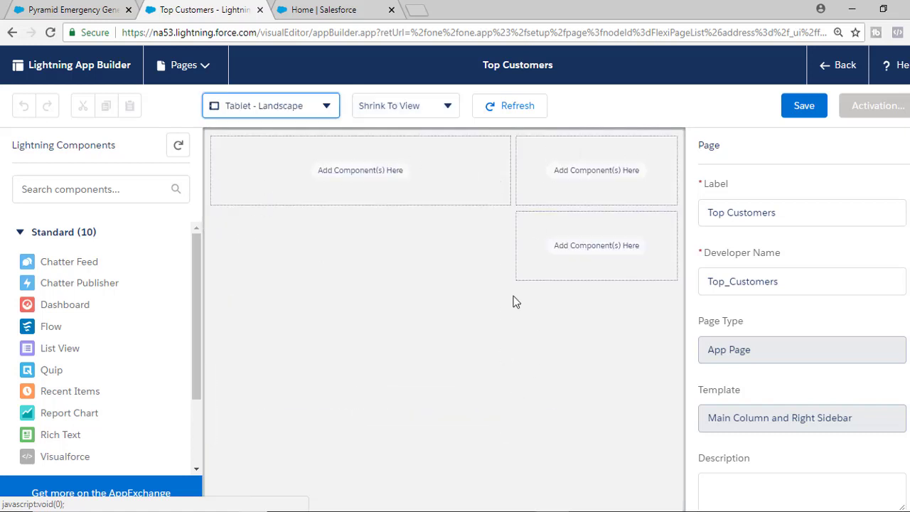
click(297, 114)
click(256, 169)
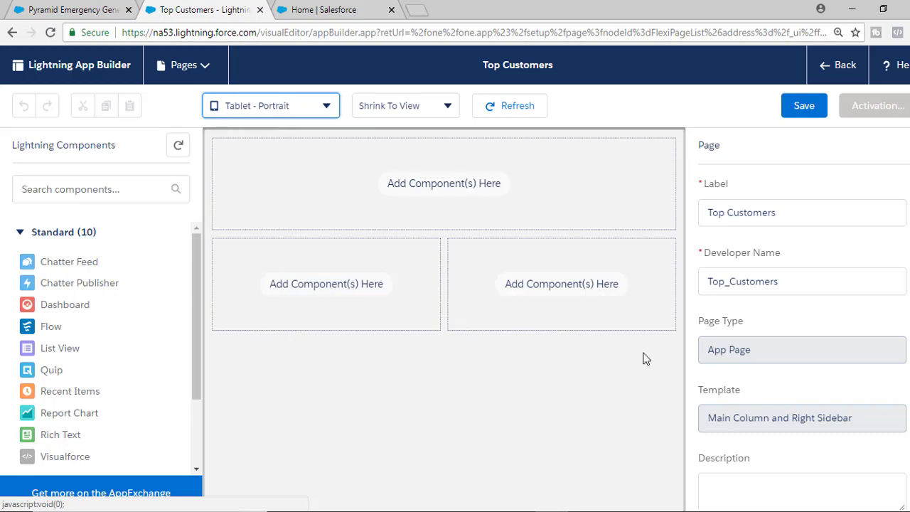
click(282, 114)
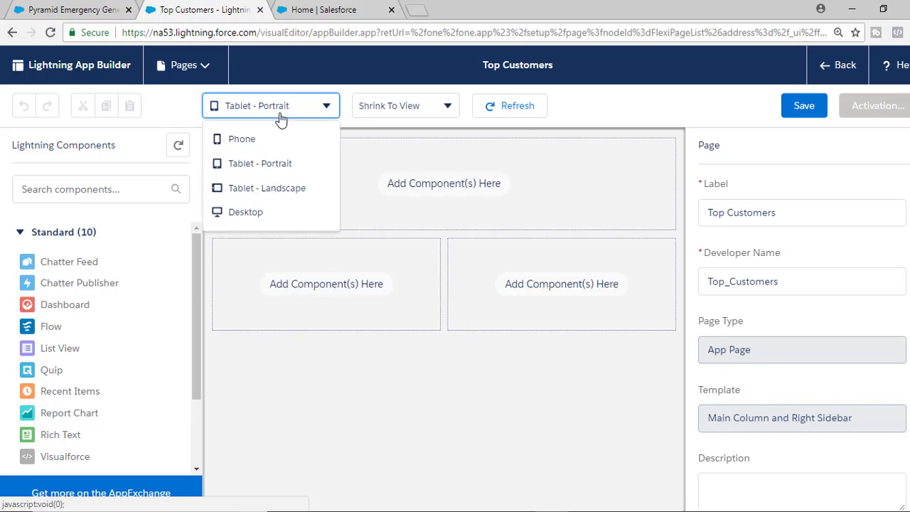
click(256, 212)
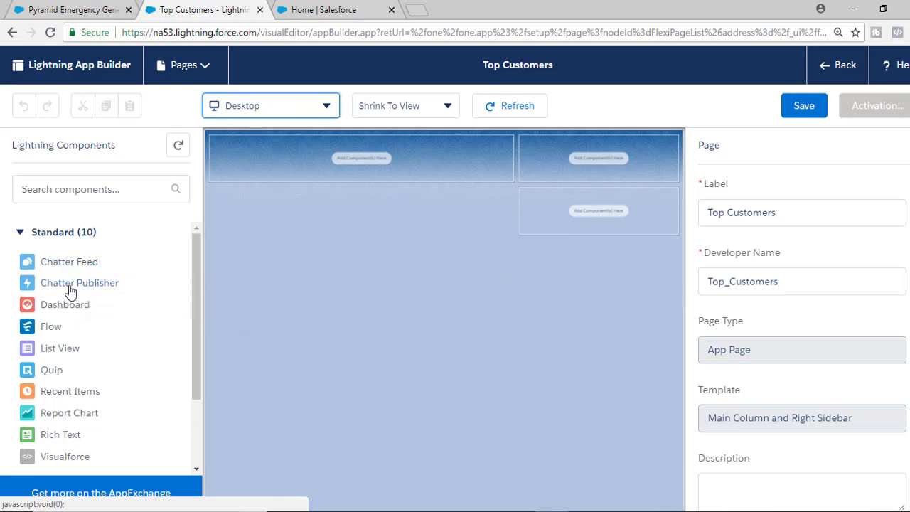
Add a Chatter Publisher component to the upper region of the page's right sidebar.
drag(71, 291, 542, 171)
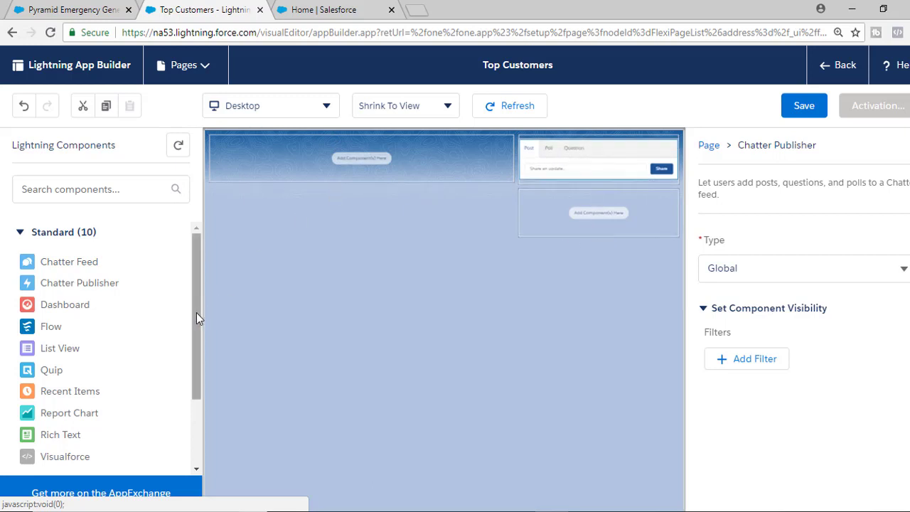
drag(197, 314, 196, 332)
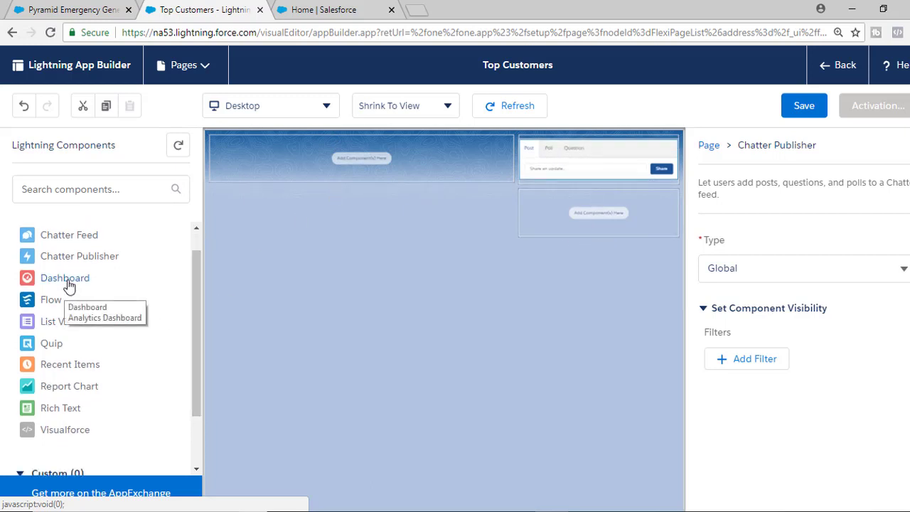
drag(65, 286, 599, 213)
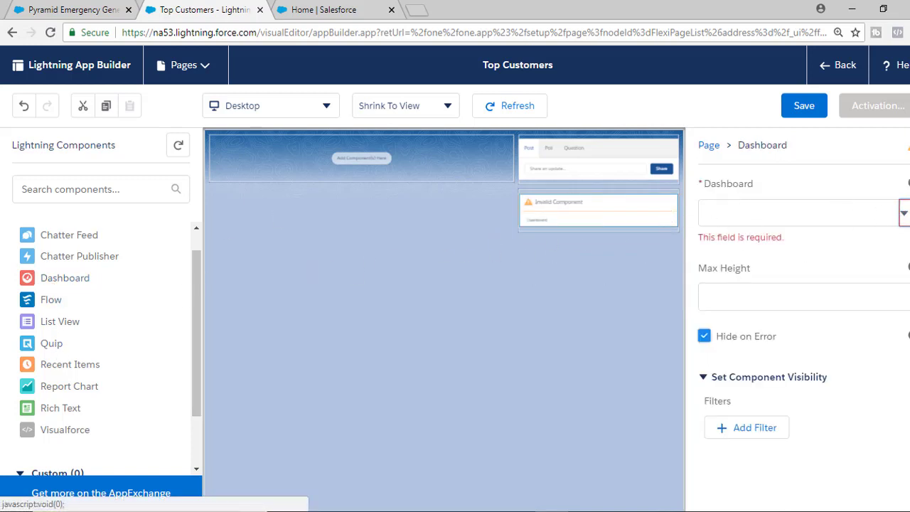
click(754, 213)
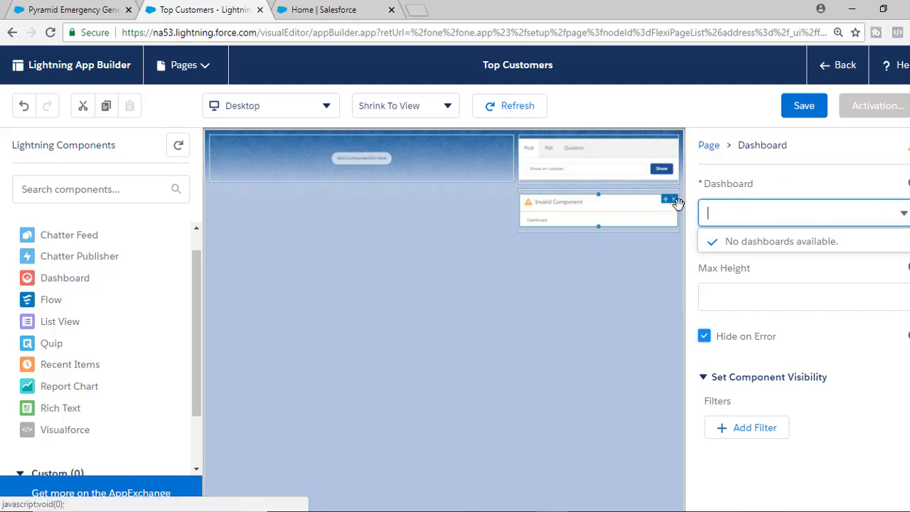
click(672, 197)
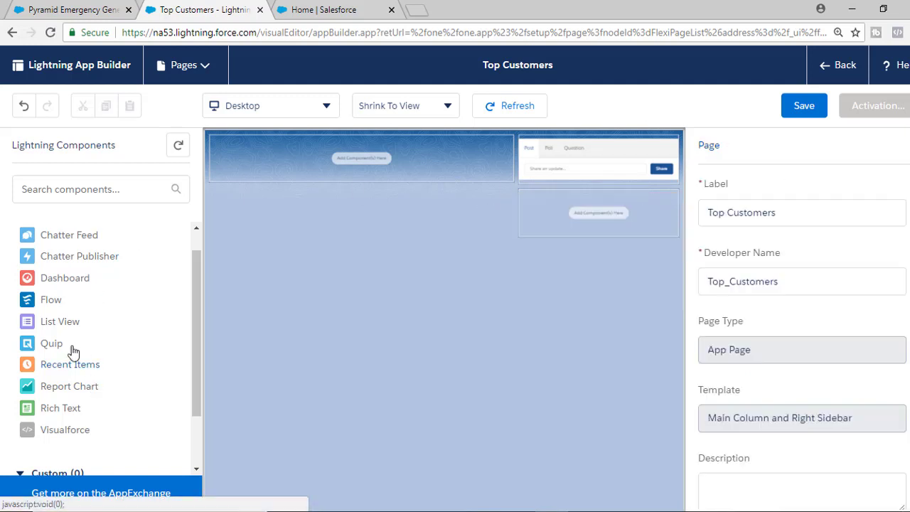
drag(61, 388, 546, 239)
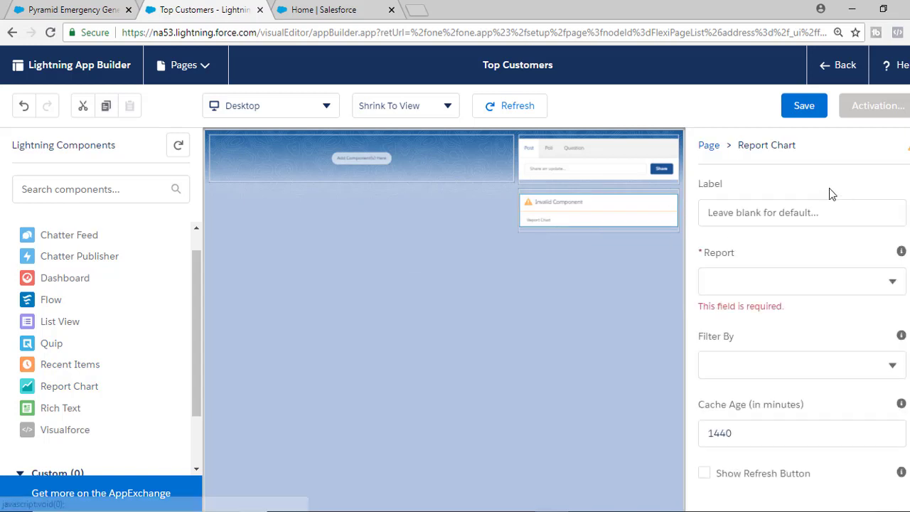
click(894, 282)
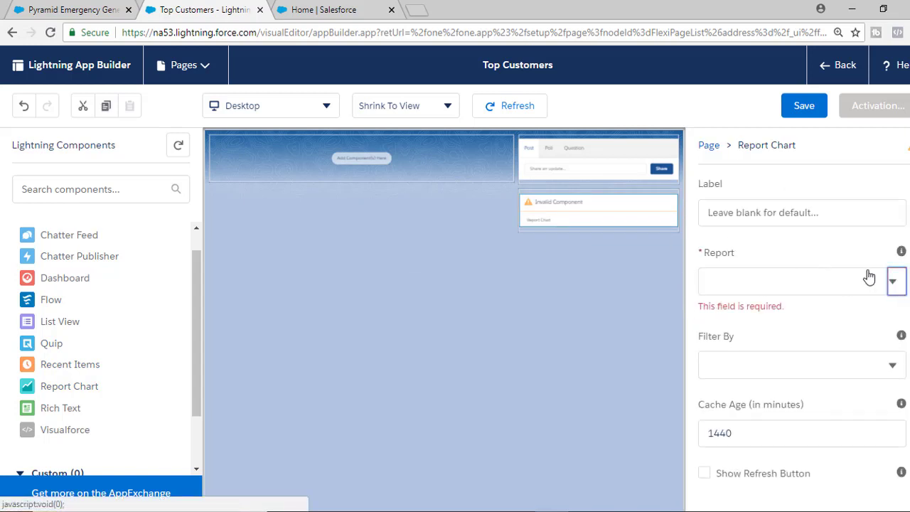
click(890, 282)
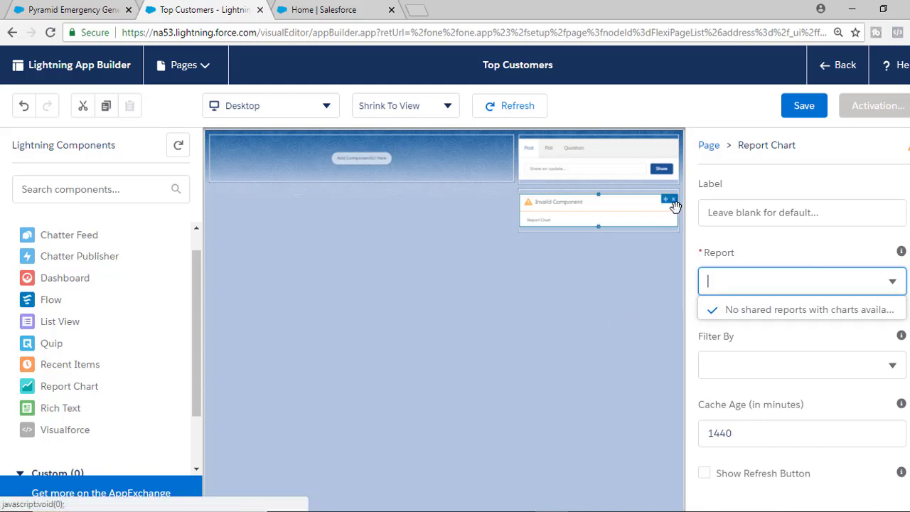
click(674, 199)
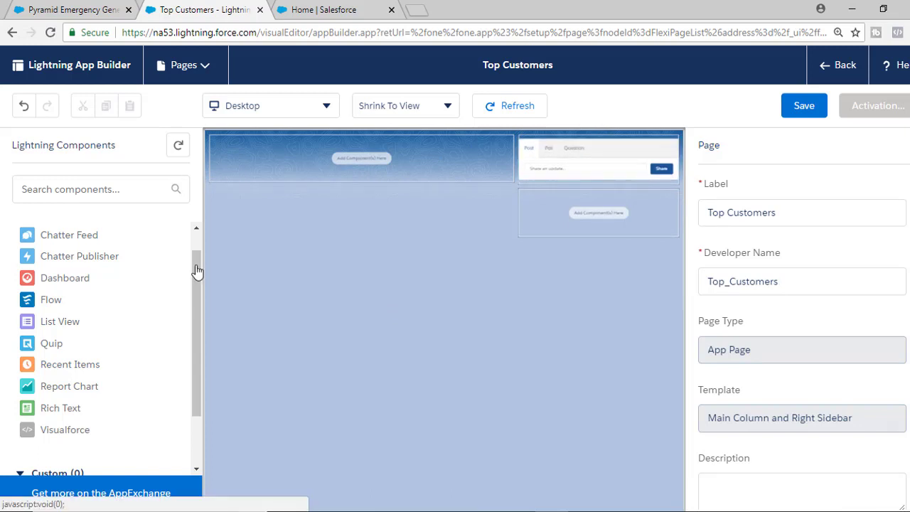
Add a List View component to the main column, showing the Account object with the Platinum and Gold SLA Customers filter.
drag(64, 323, 249, 151)
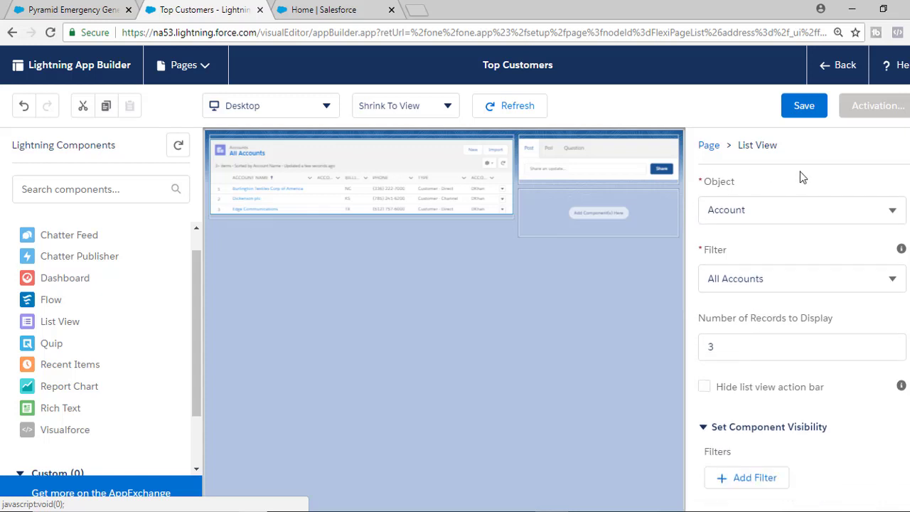
click(768, 215)
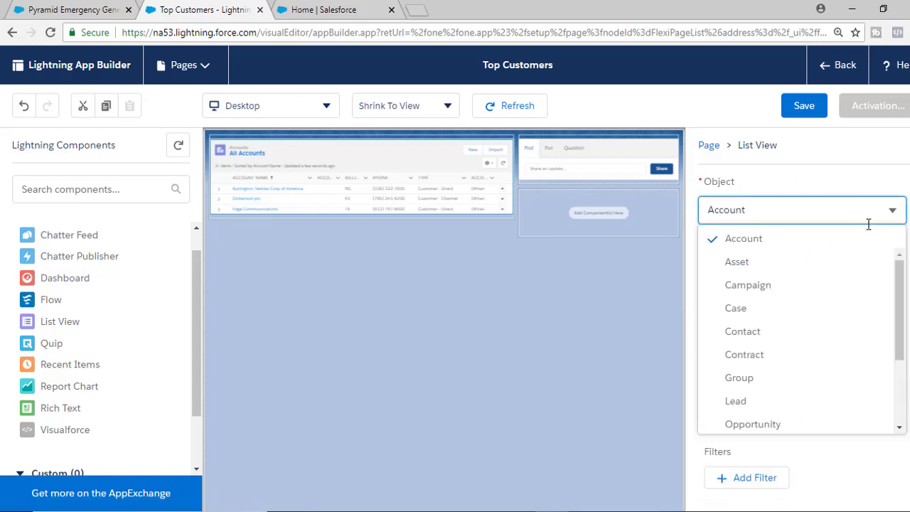
drag(901, 323, 904, 303)
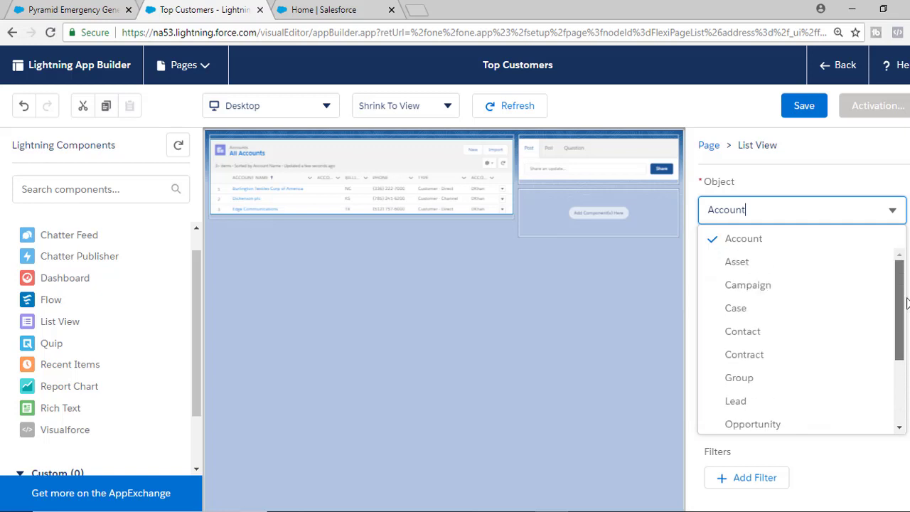
click(739, 244)
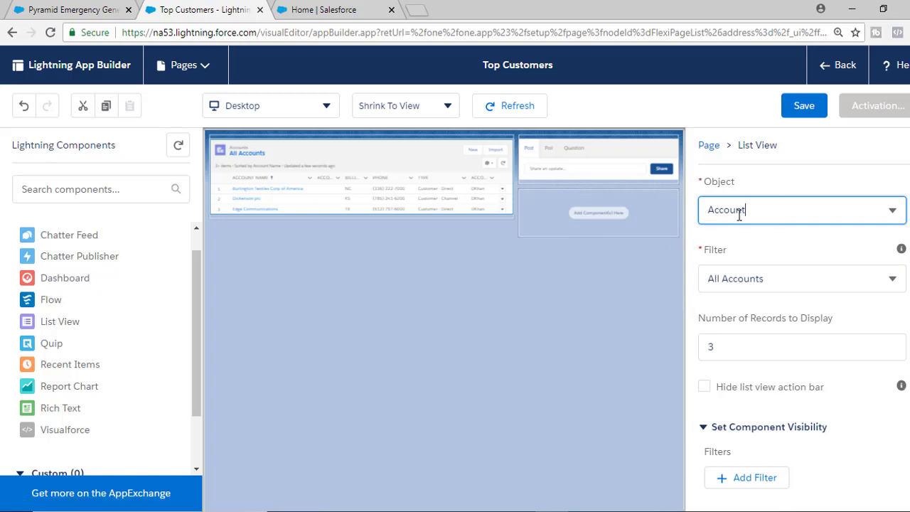
click(765, 278)
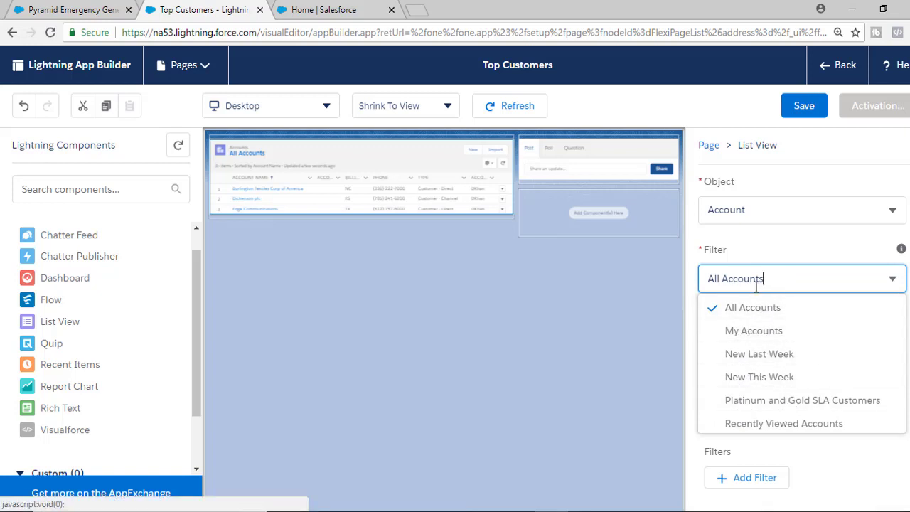
click(809, 407)
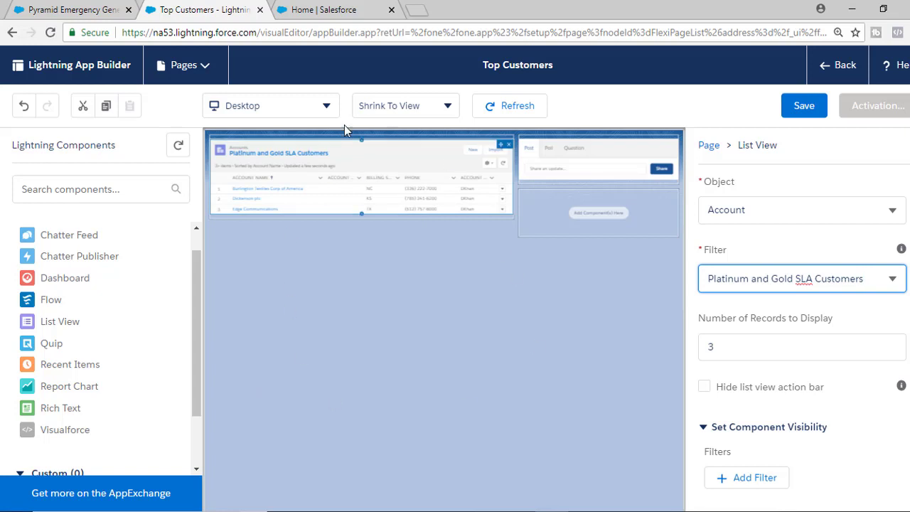
Set the list view to display 10 records and save the page.
click(738, 354)
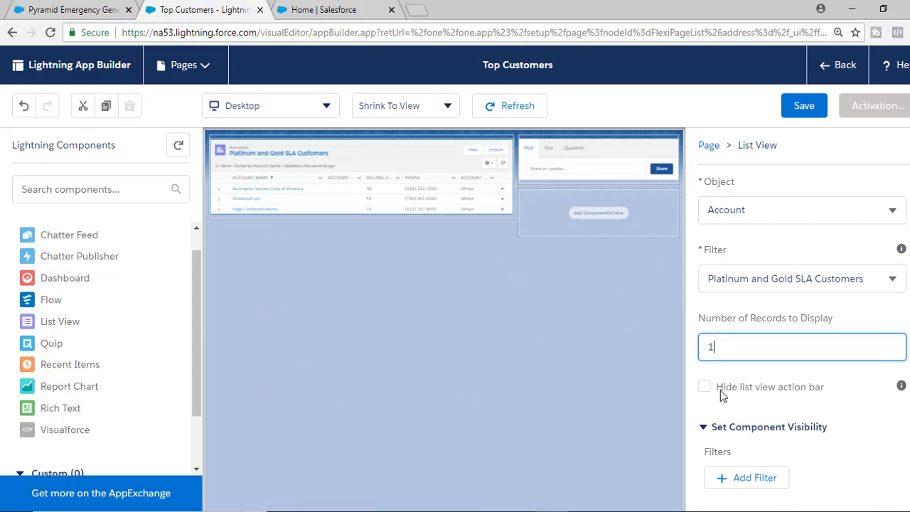
click(598, 384)
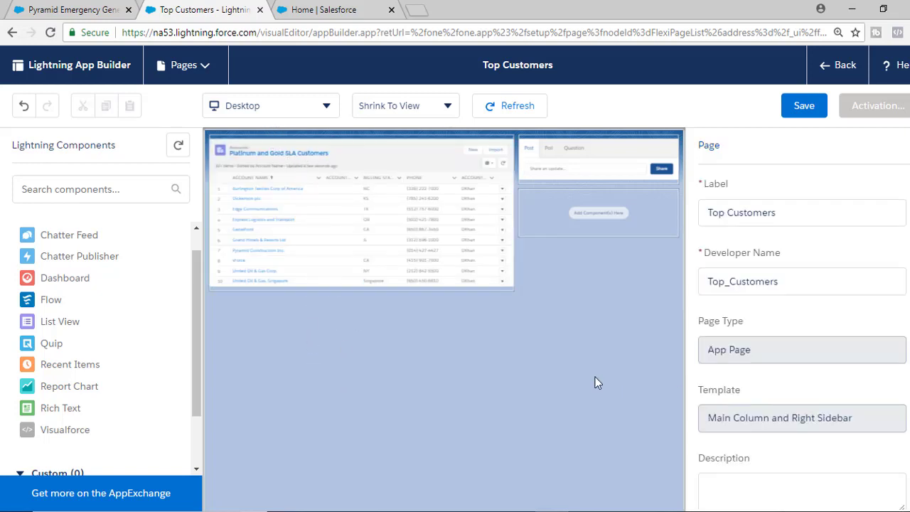
scroll(751, 358, down, 2)
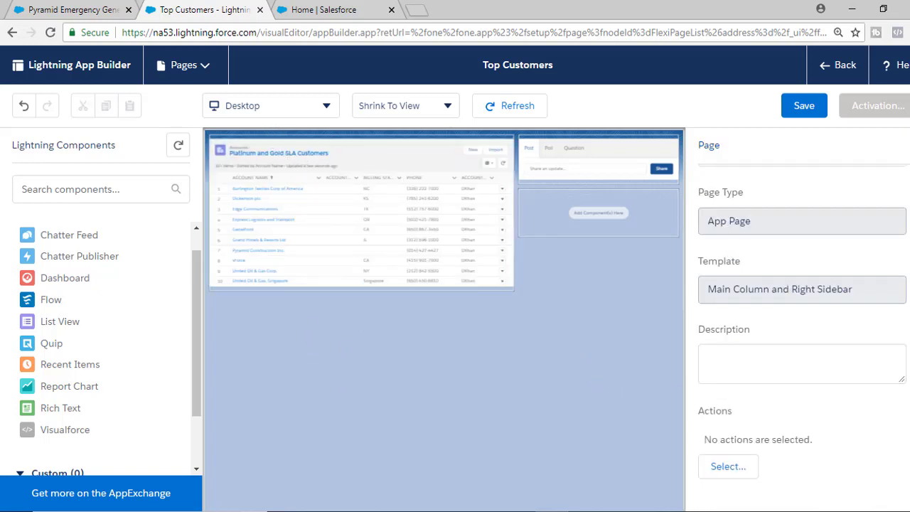
scroll(812, 258, up, 2)
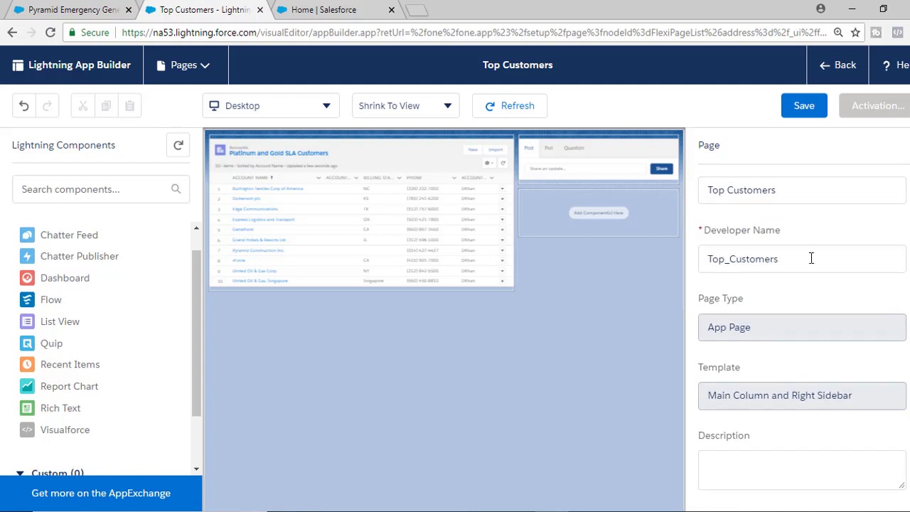
click(250, 185)
click(806, 115)
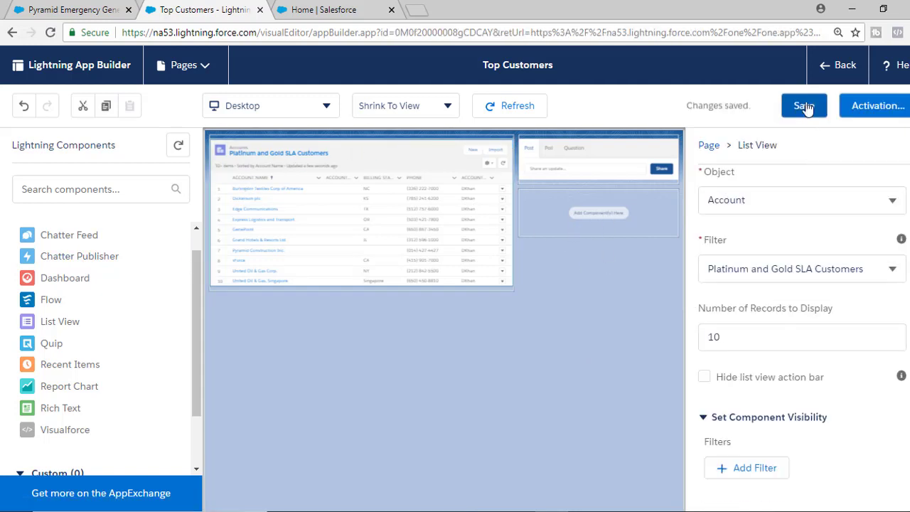
click(592, 365)
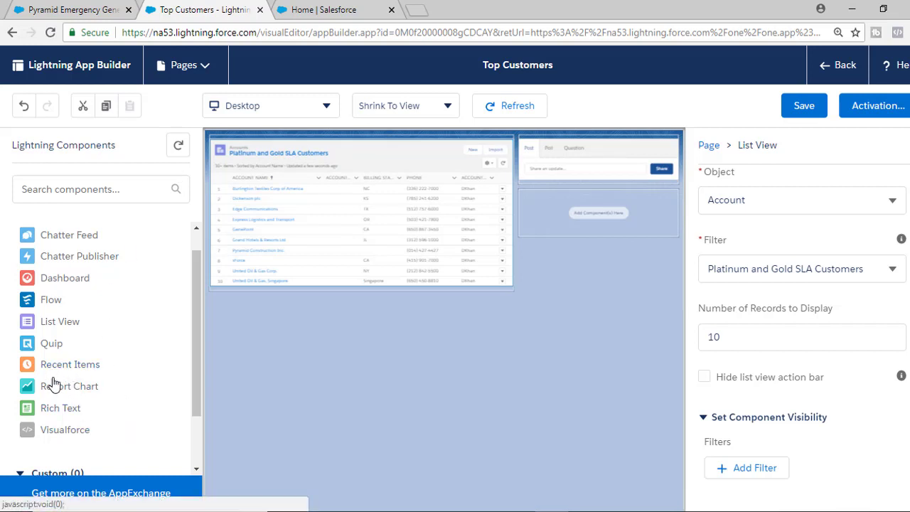
Add a Recent Items component to the lower region of the right sidebar and set it to display 5 records.
drag(59, 364, 548, 226)
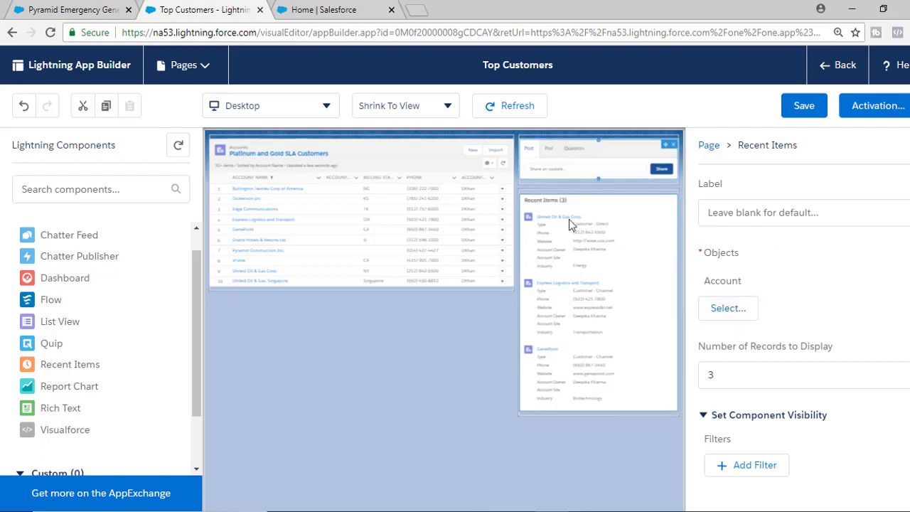
click(707, 379)
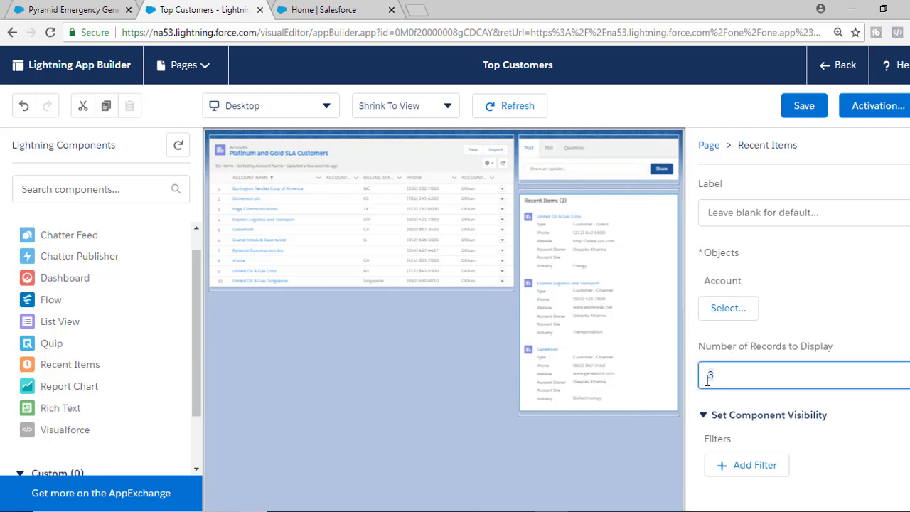
text(5)
Add Opportunity and Contact to the objects of the Recent Items component and save the page.
click(732, 311)
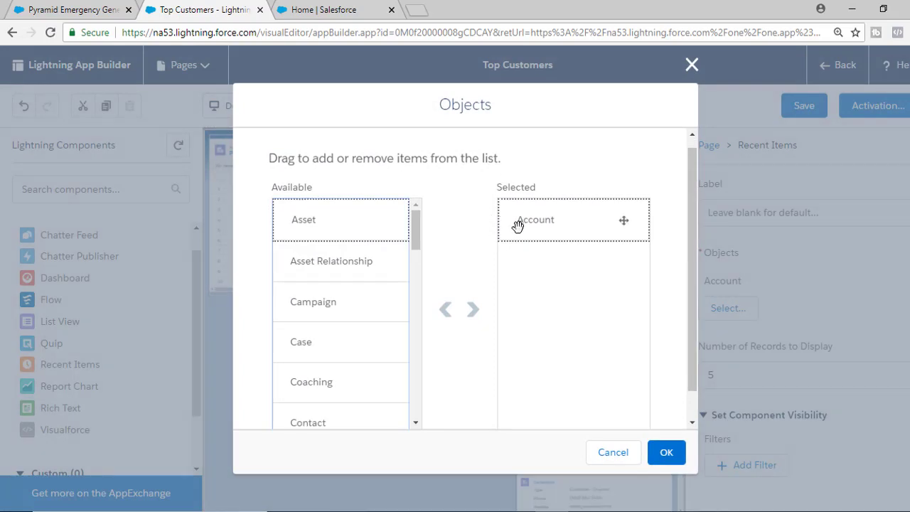
scroll(362, 383, down, 1)
scroll(362, 384, down, 8)
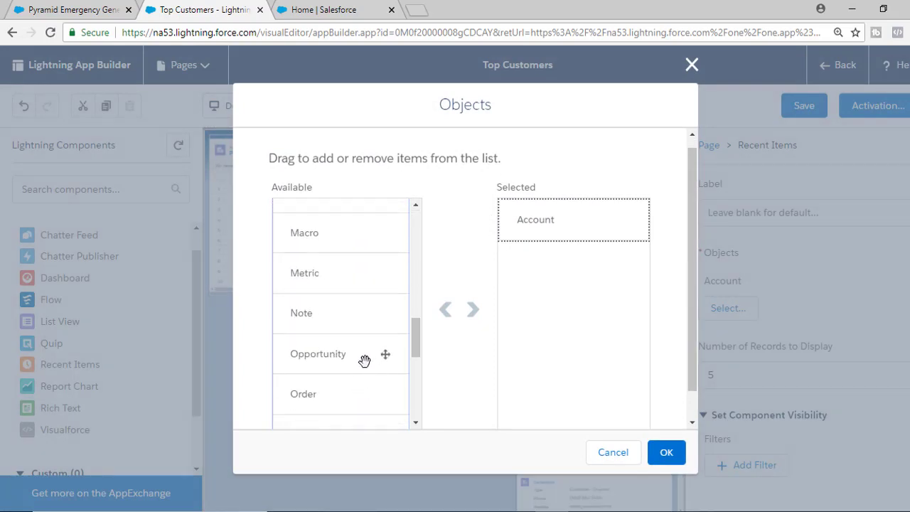
drag(365, 360, 585, 284)
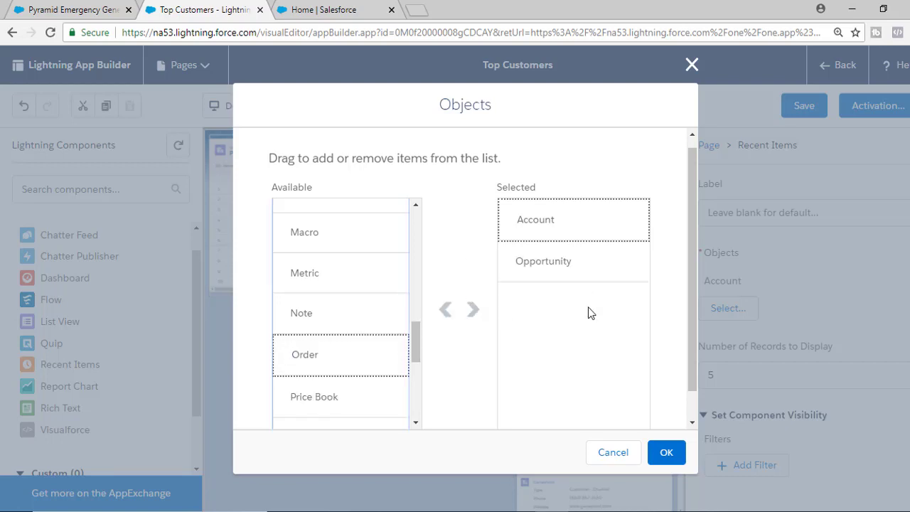
drag(416, 358, 443, 274)
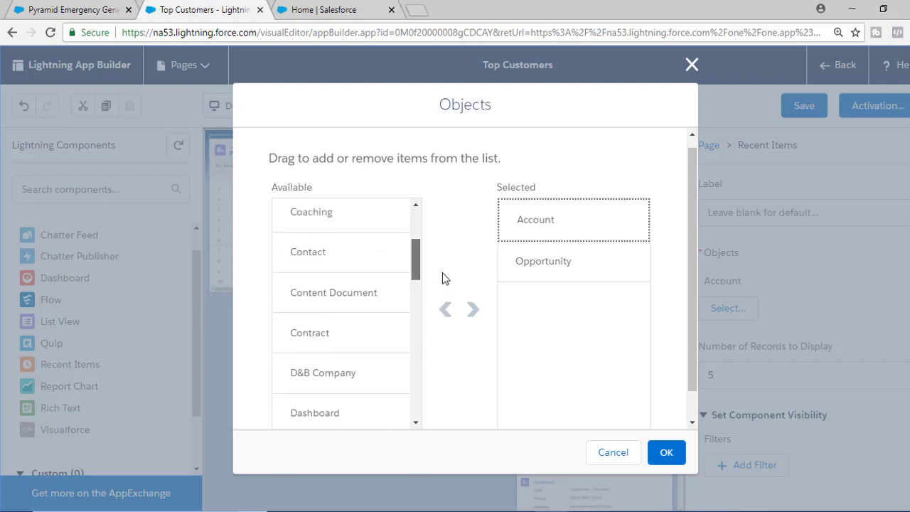
drag(331, 253, 559, 330)
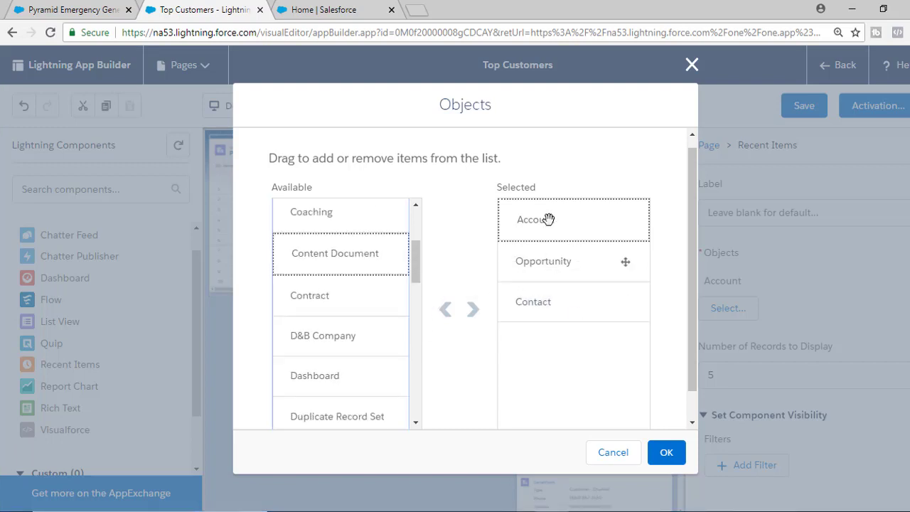
click(666, 453)
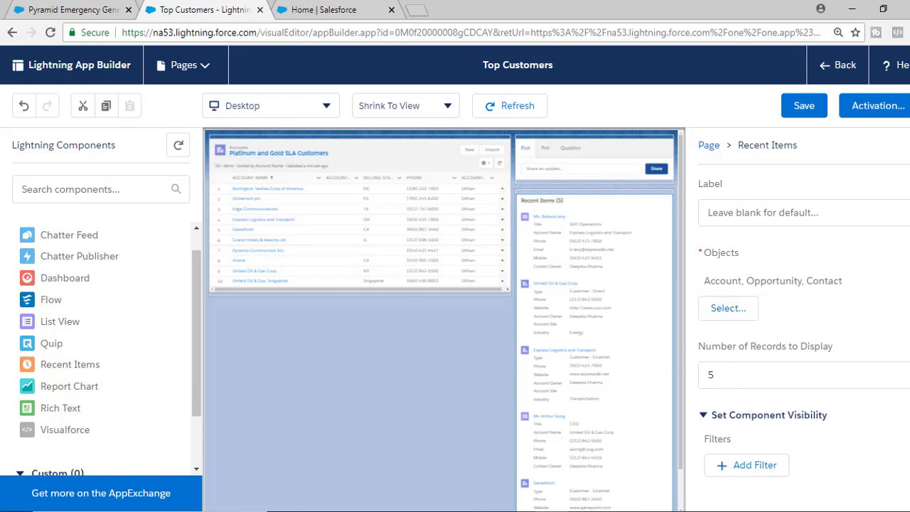
click(803, 108)
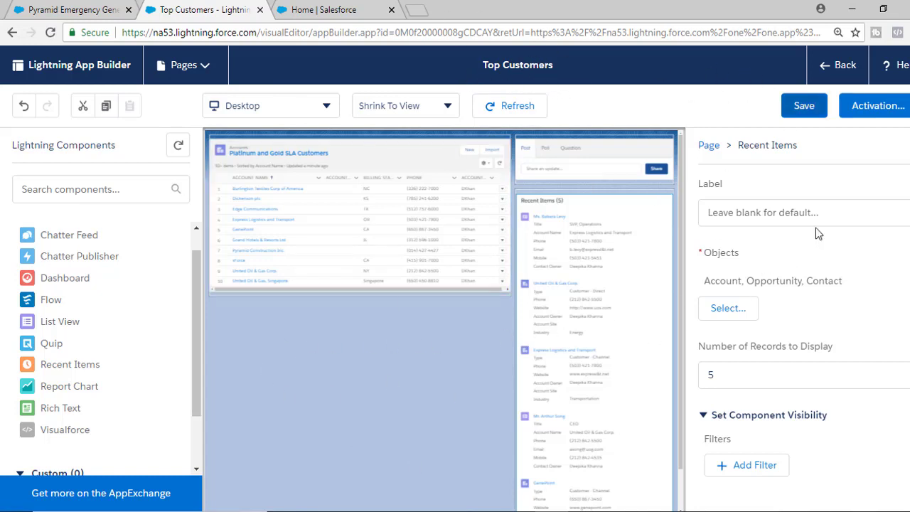
Return to the page's own properties and select the Log a Call action for the page.
click(702, 148)
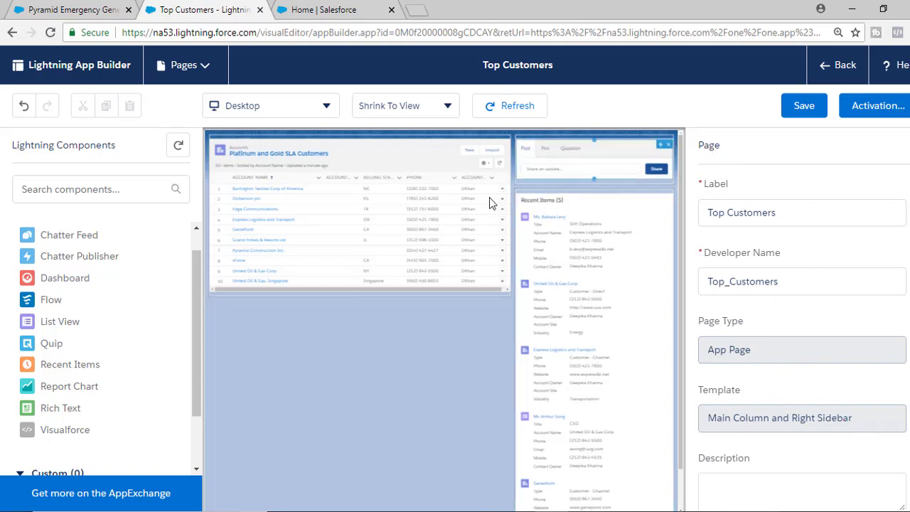
click(363, 191)
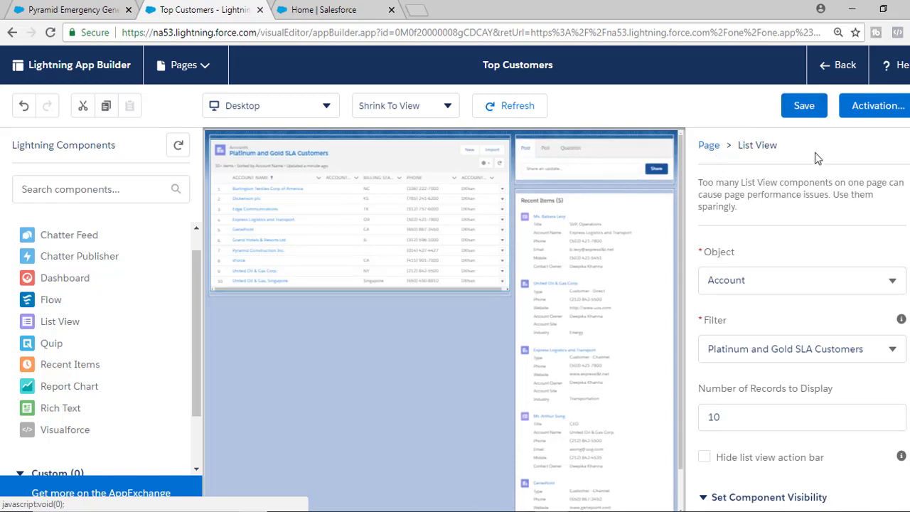
click(709, 146)
scroll(736, 266, down, 2)
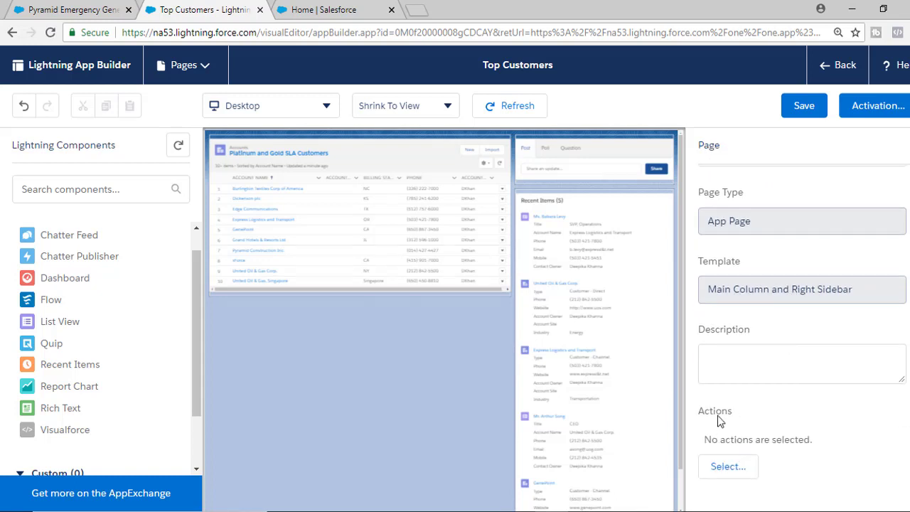
click(727, 471)
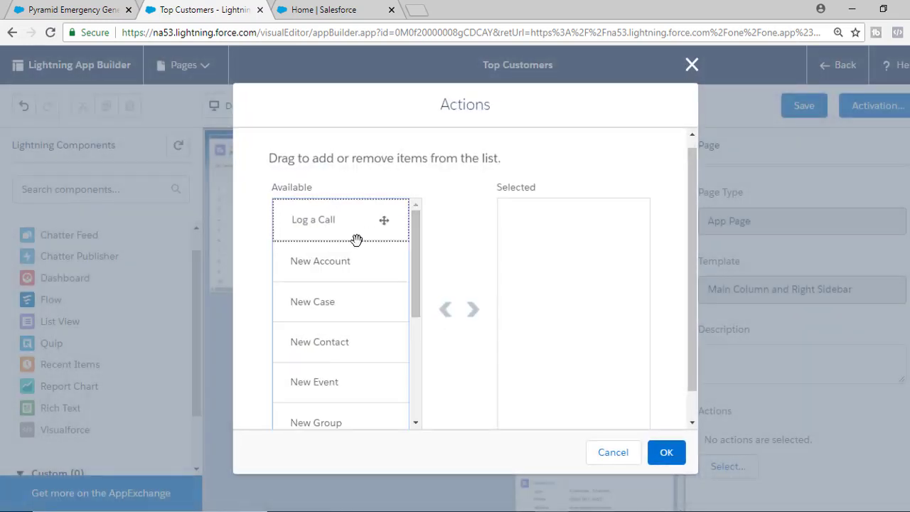
drag(420, 309, 427, 284)
click(473, 310)
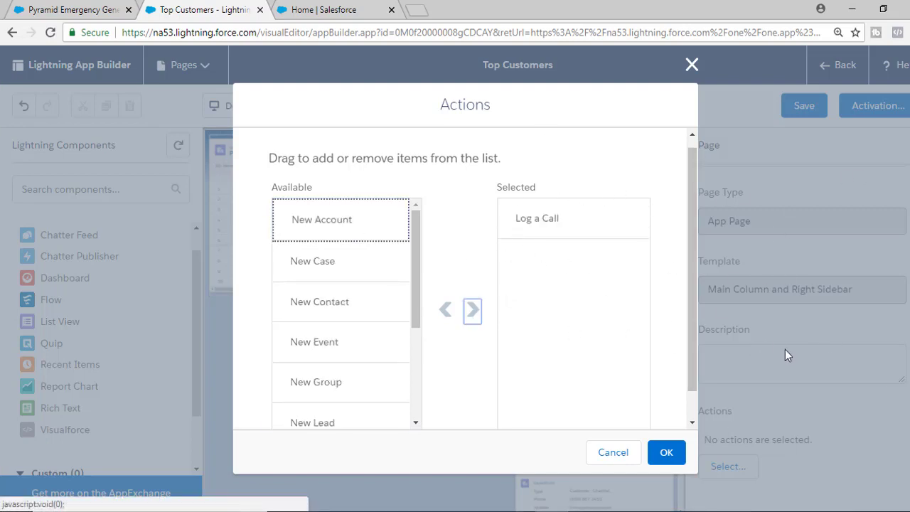
Add the New Event and Email actions to the page's selected actions and apply the selection.
drag(416, 304, 408, 331)
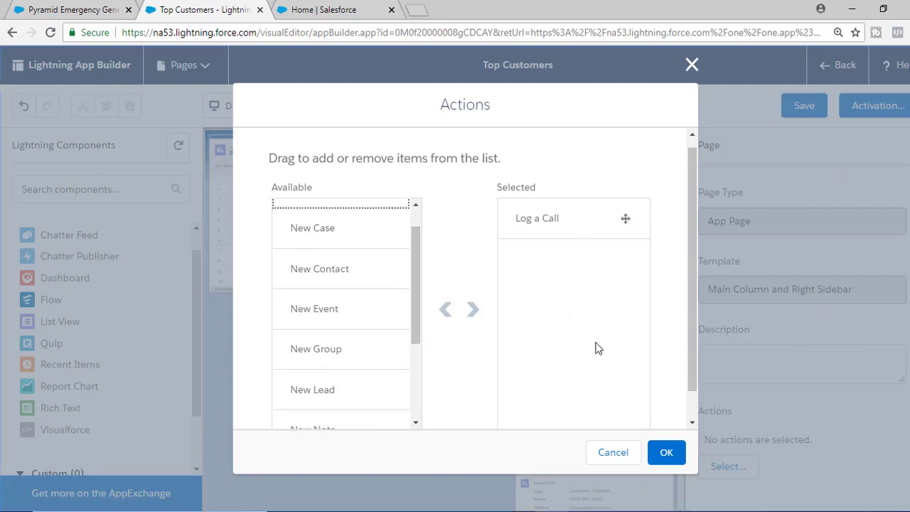
click(325, 321)
click(473, 313)
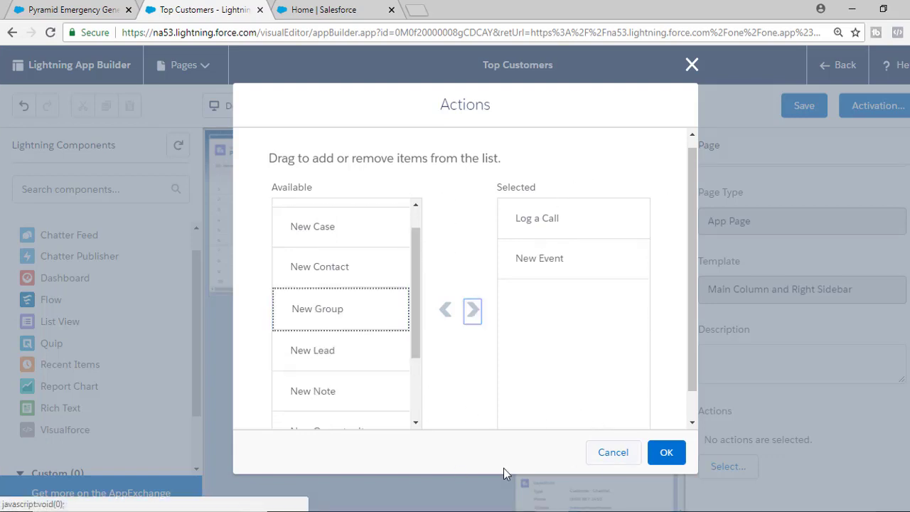
drag(418, 352, 417, 421)
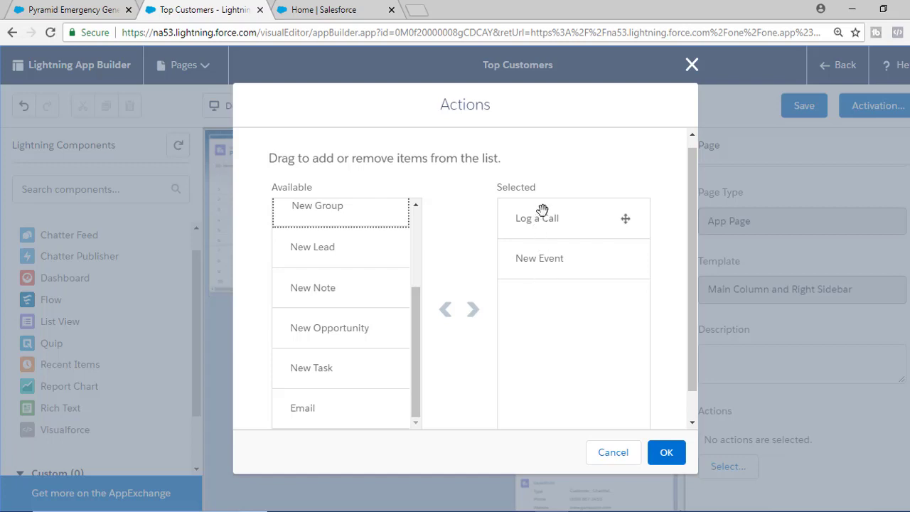
drag(342, 406, 561, 344)
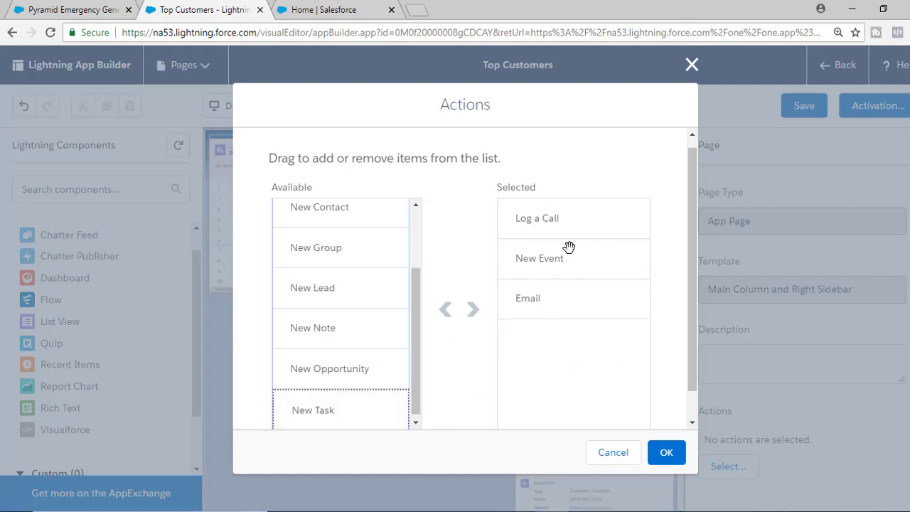
click(666, 454)
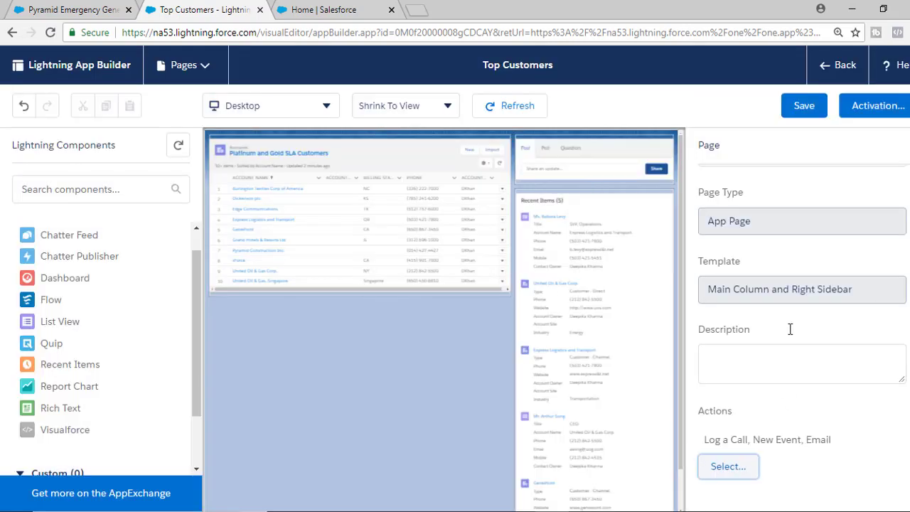
Save the Top Customers page and open its activation settings, looking through the Lightning Experience and mobile options.
click(797, 107)
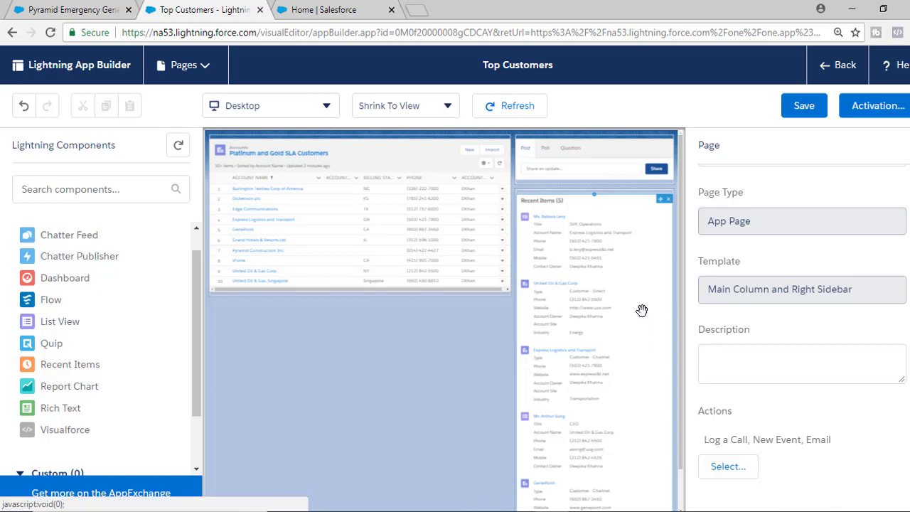
click(874, 110)
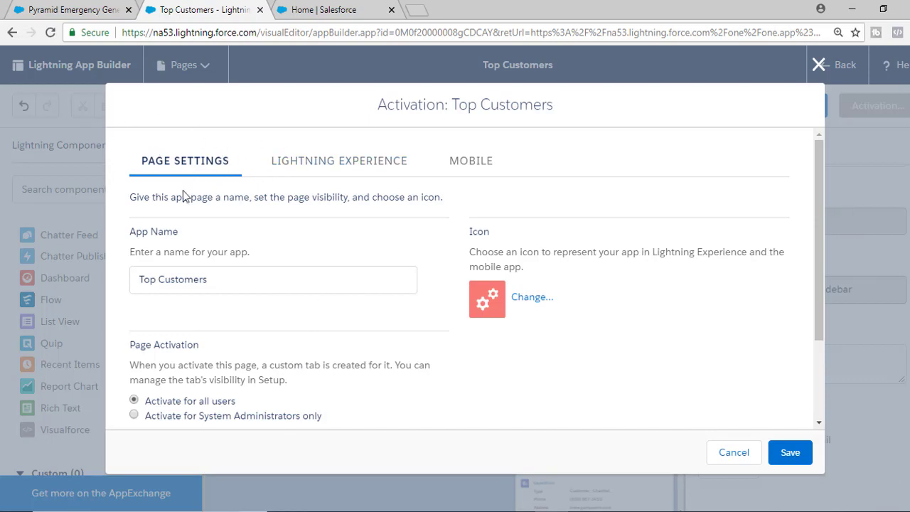
click(318, 165)
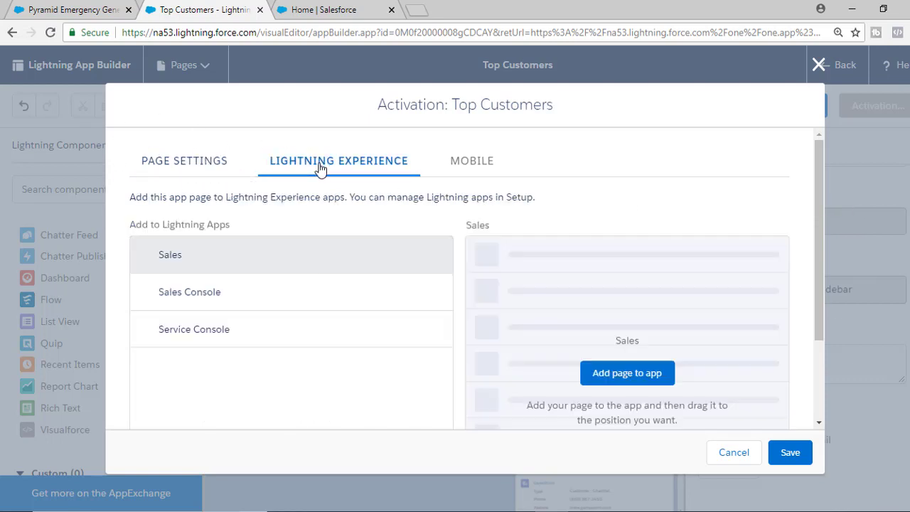
click(480, 161)
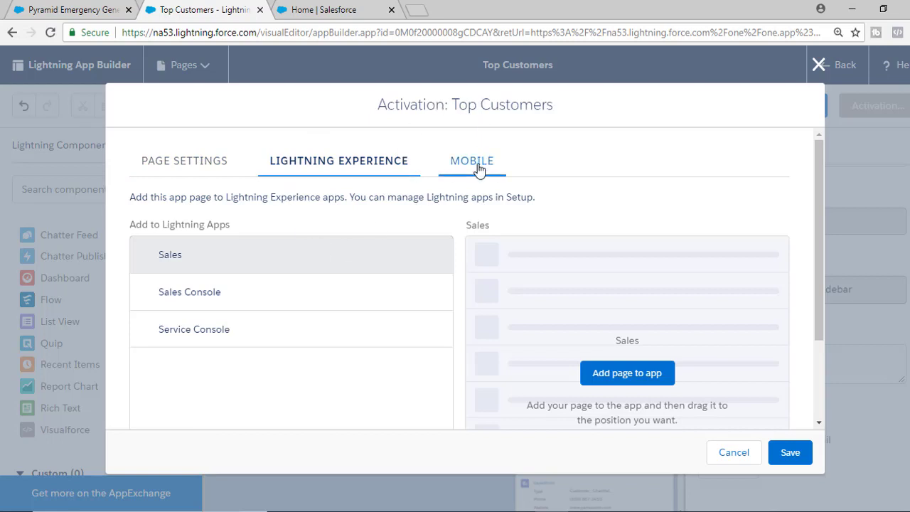
click(178, 170)
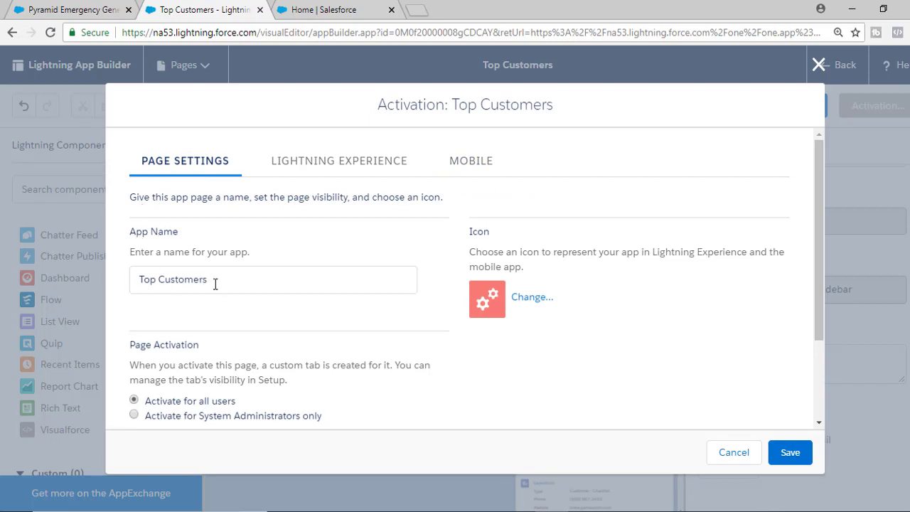
Keep the app name Top Customers and restrict the page activation to System Administrators only.
drag(214, 284, 149, 284)
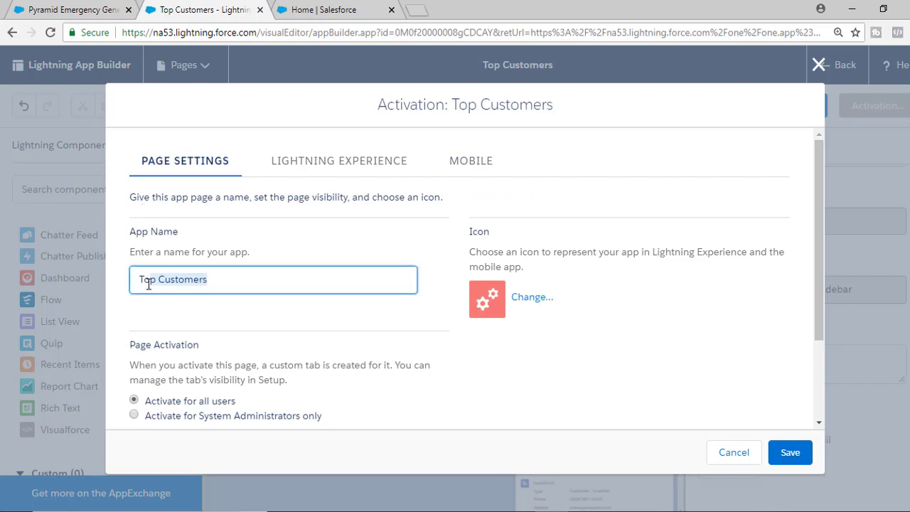
click(219, 288)
drag(228, 283, 124, 290)
scroll(206, 364, down, 1)
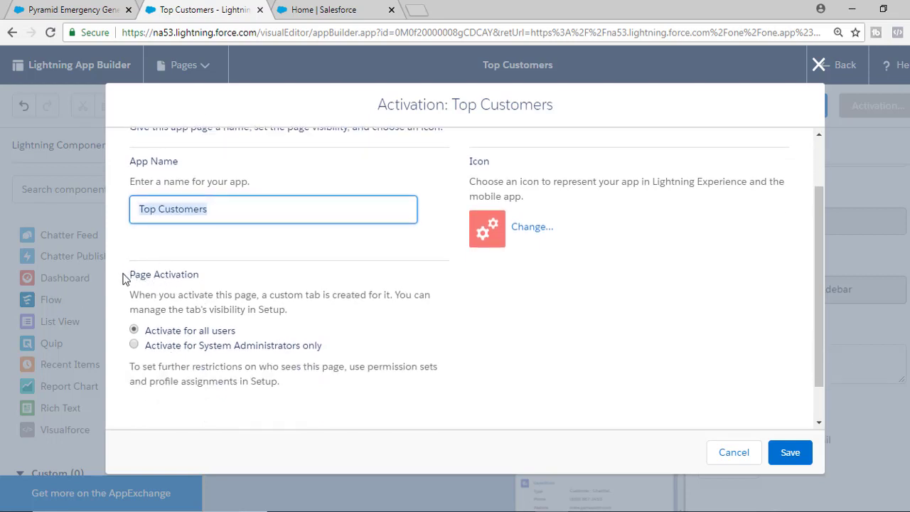
click(212, 279)
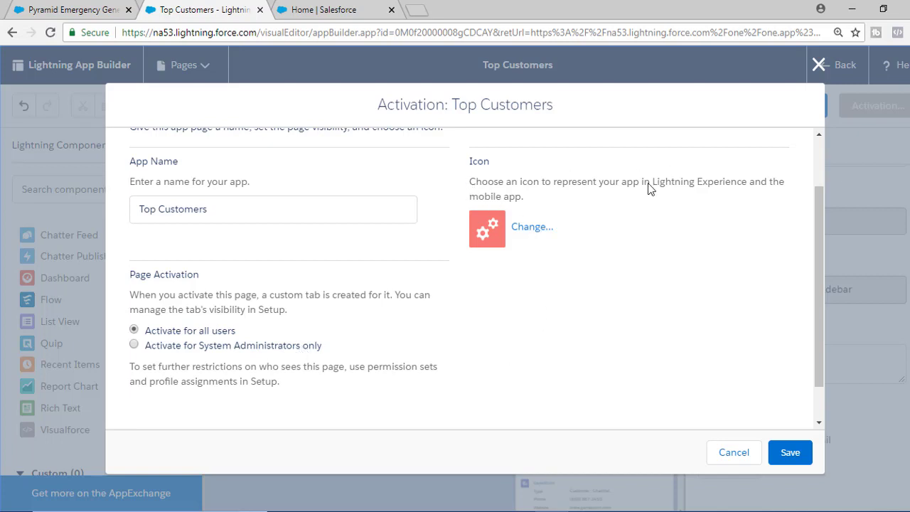
click(171, 348)
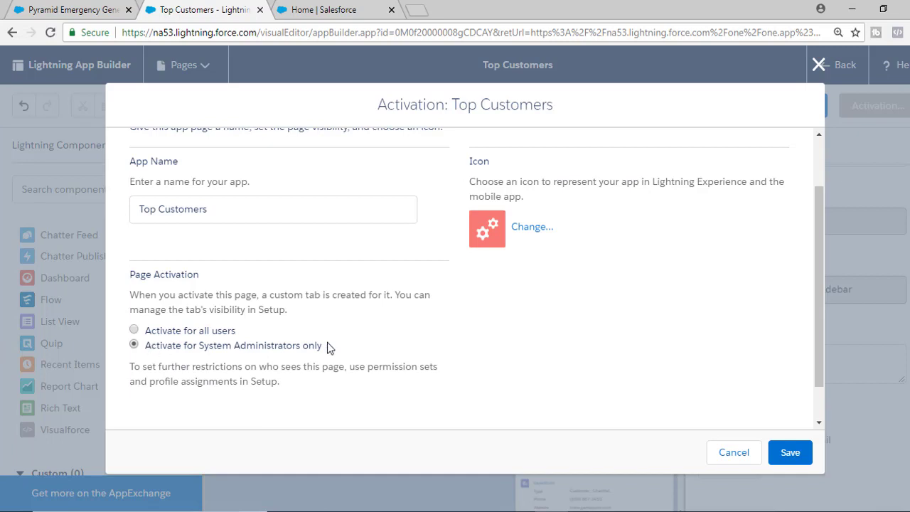
Change the page's icon to the Heart icon.
scroll(327, 372, up, 1)
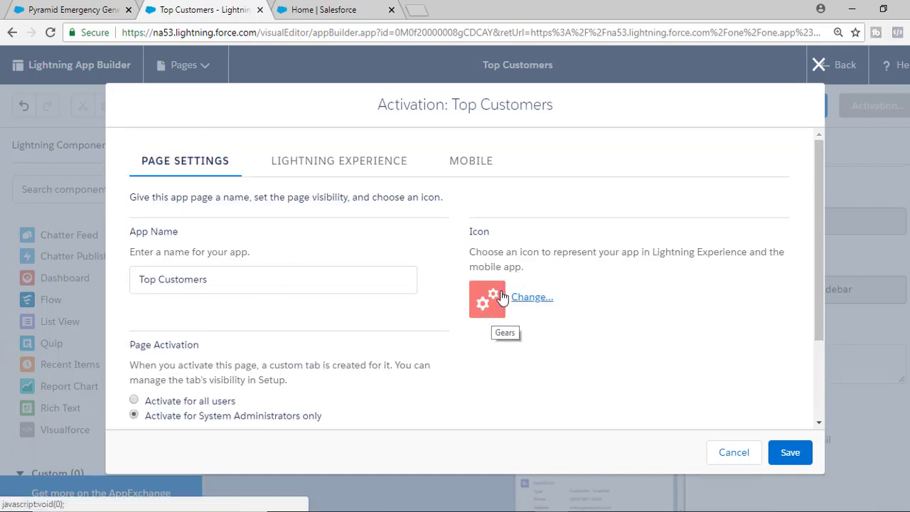
click(527, 299)
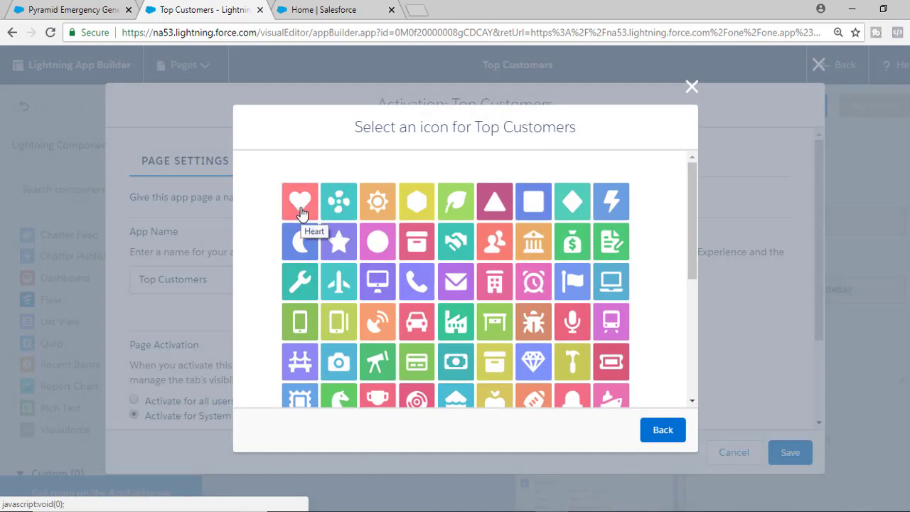
click(301, 212)
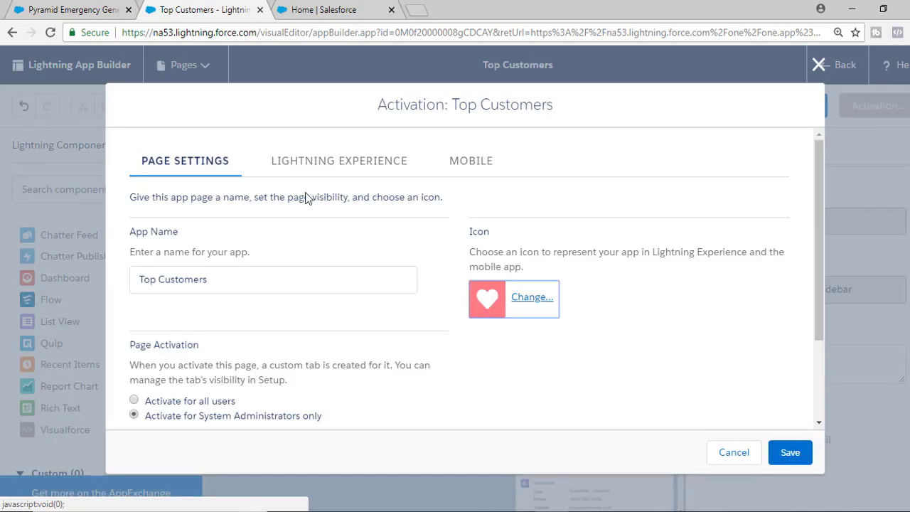
Add the page to the Sales Lightning app and place it first in the navigation order, above Home.
click(349, 176)
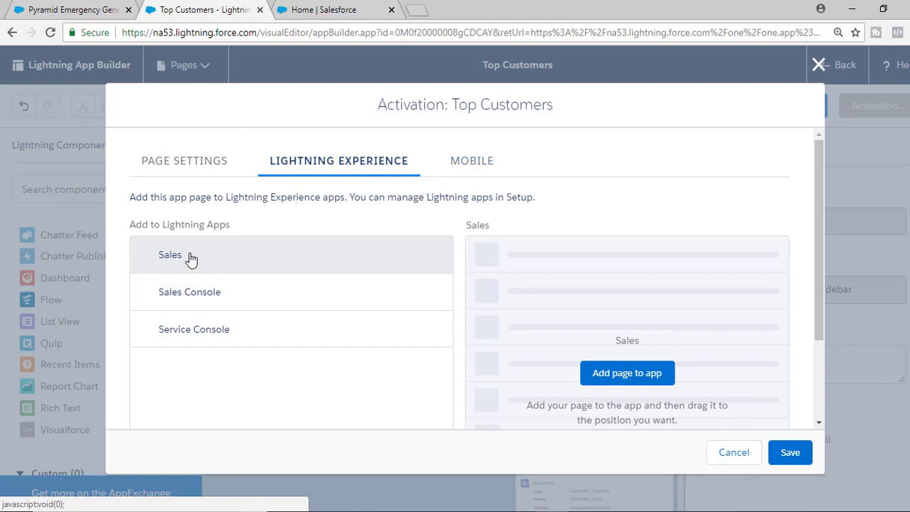
click(644, 374)
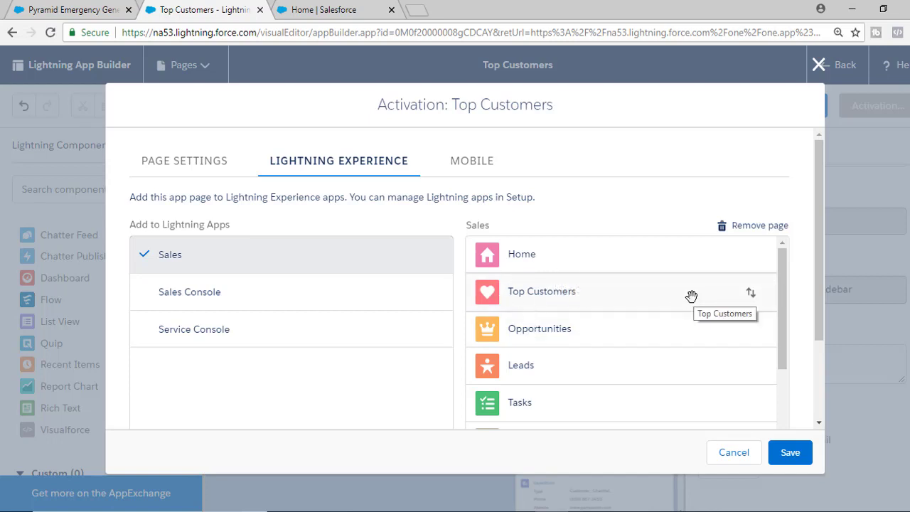
drag(694, 301, 692, 262)
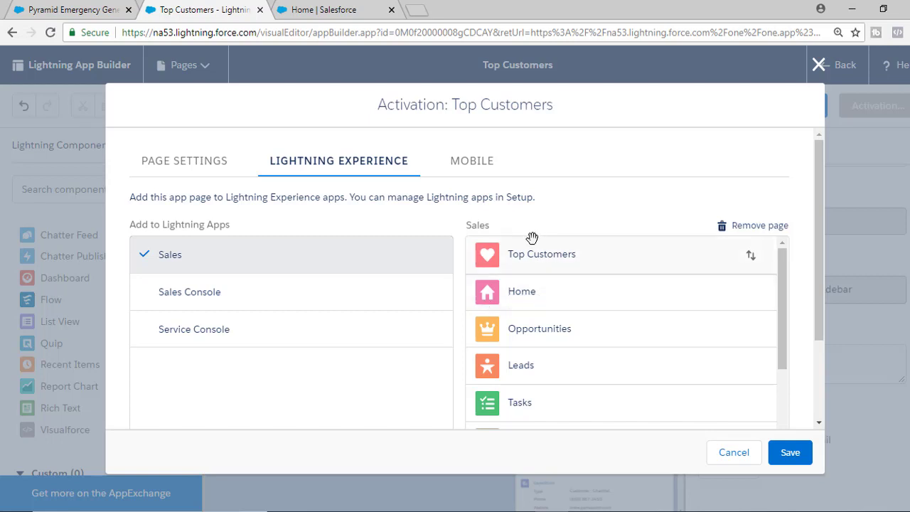
Check the mobile activation options without adding the page there, and save the activation.
click(480, 168)
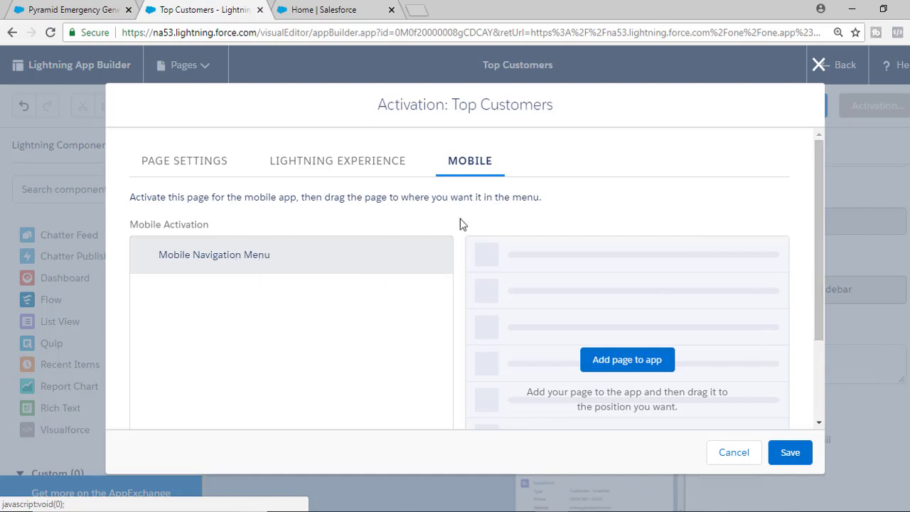
click(361, 173)
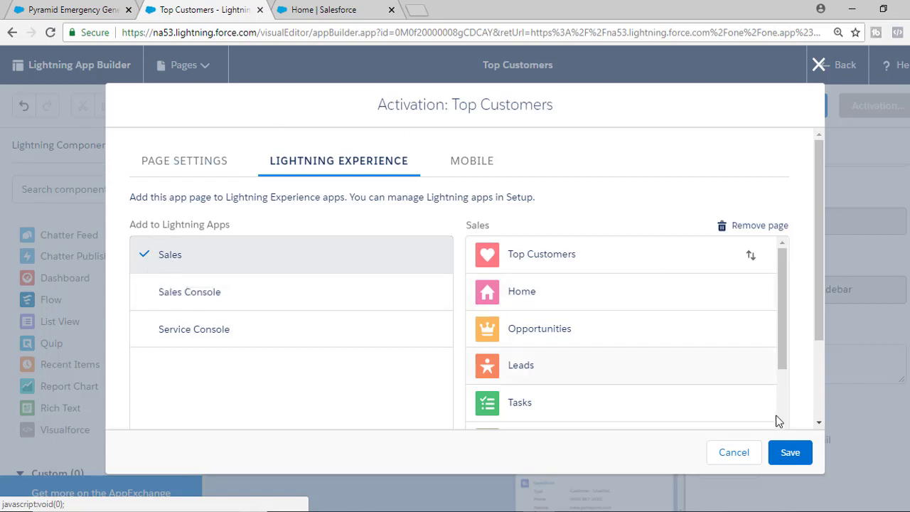
click(795, 456)
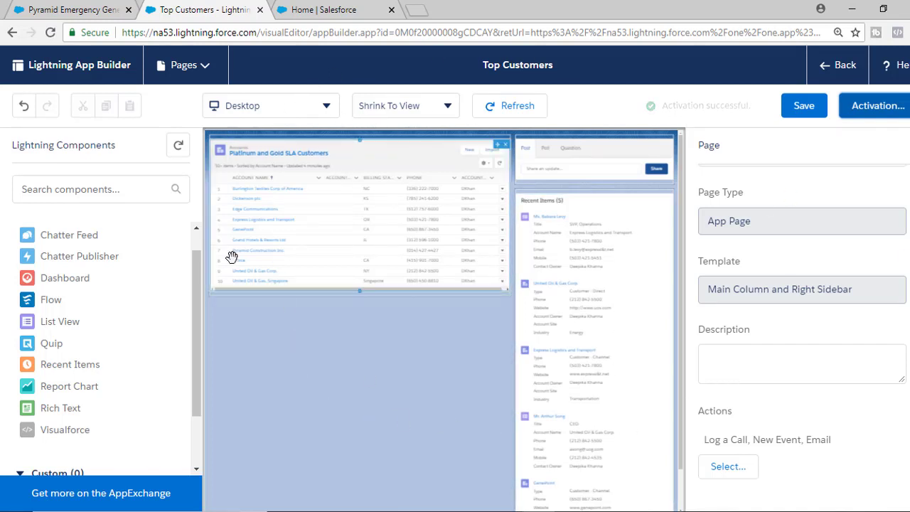
Switch to the Salesforce home page, reload it, and open Top Customers in the Sales app.
click(324, 9)
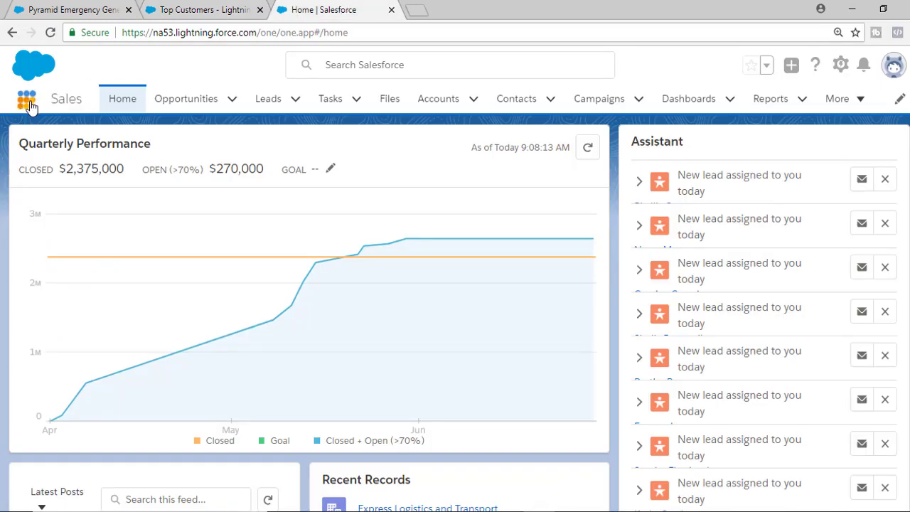
click(311, 35)
key(Return)
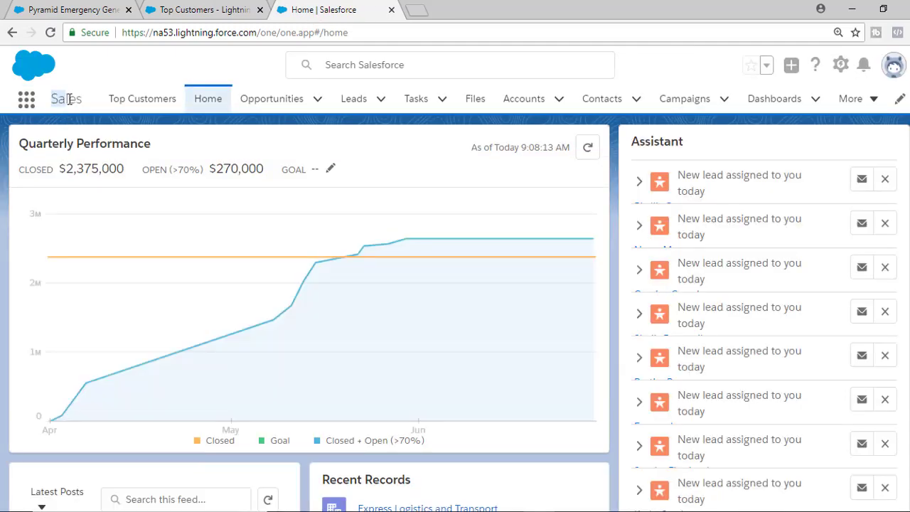
drag(69, 100, 82, 98)
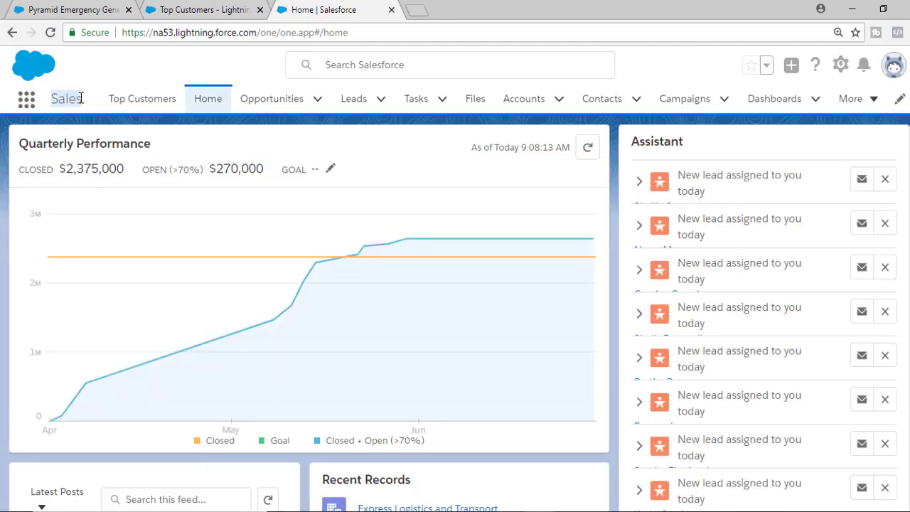
click(149, 102)
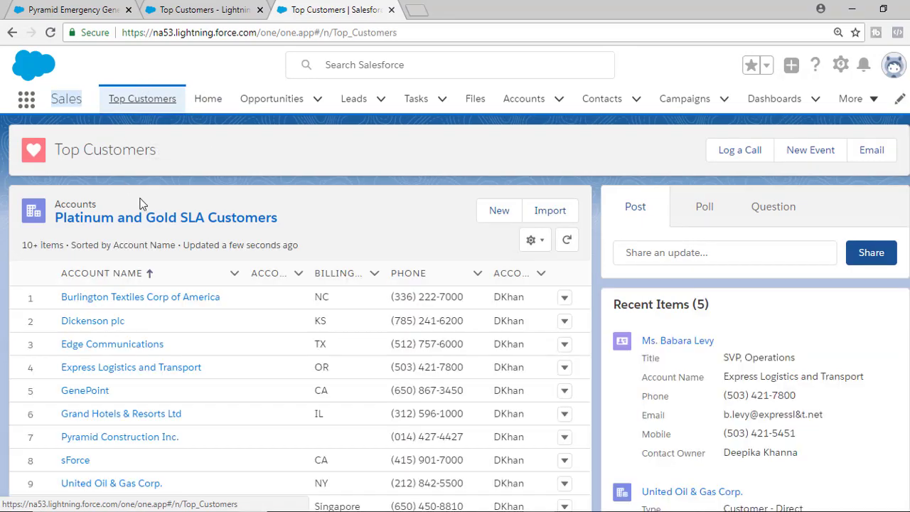
Examine the live Top Customers page, including its Platinum and Gold SLA Customers list, page actions and Recent Items.
scroll(185, 123, down, 1)
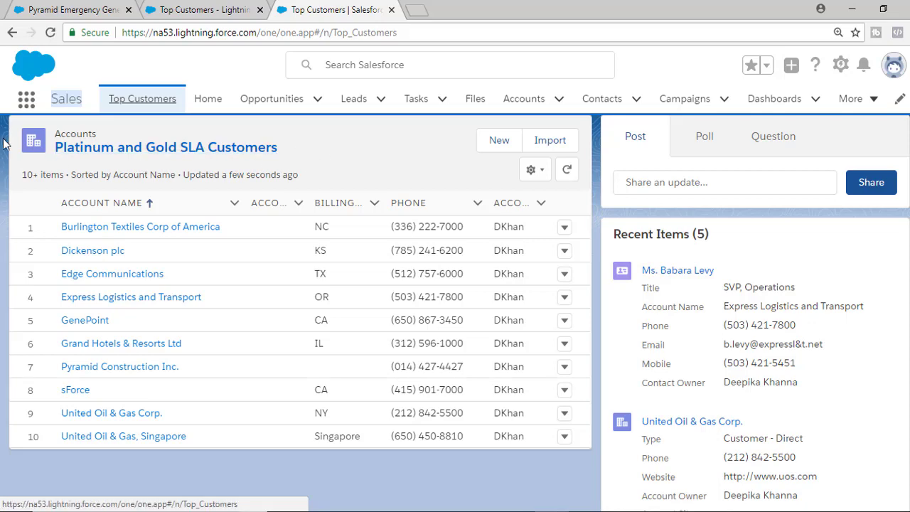
drag(289, 157, 59, 151)
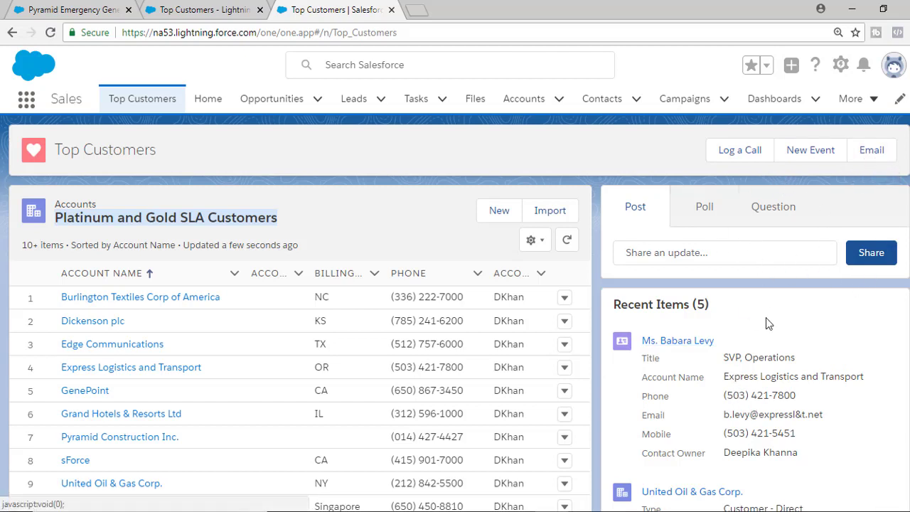
scroll(652, 286, down, 1)
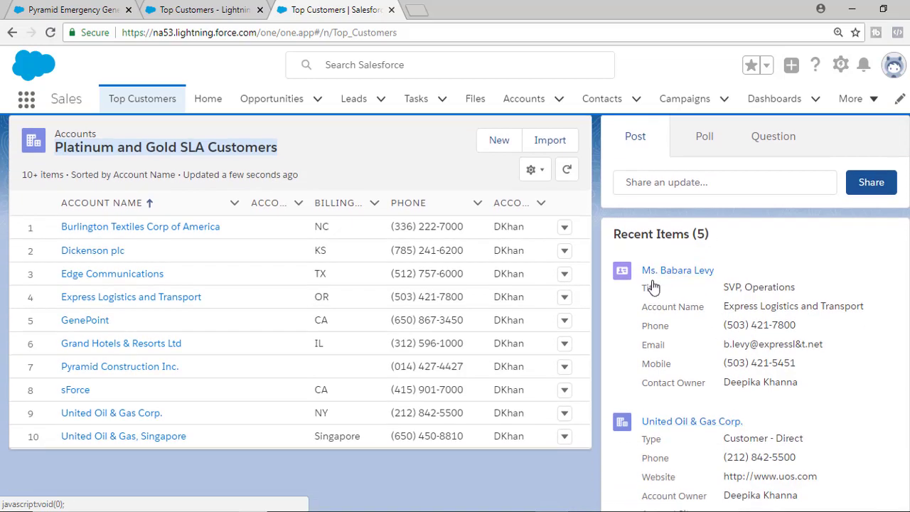
scroll(746, 270, down, 5)
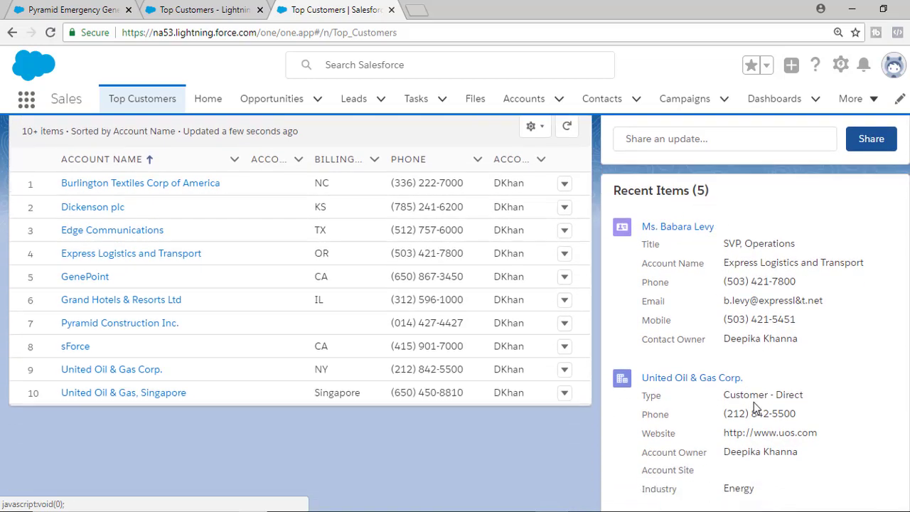
scroll(705, 398, down, 3)
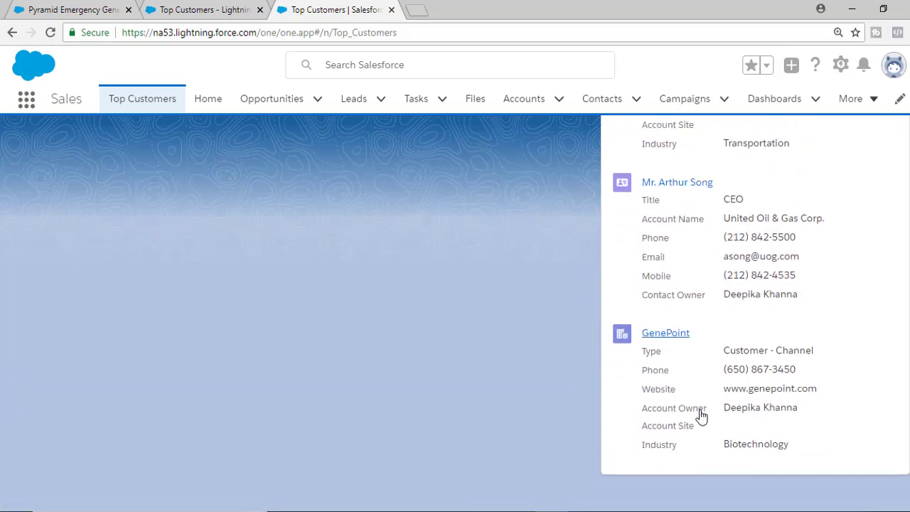
scroll(727, 280, up, 5)
scroll(783, 370, down, 5)
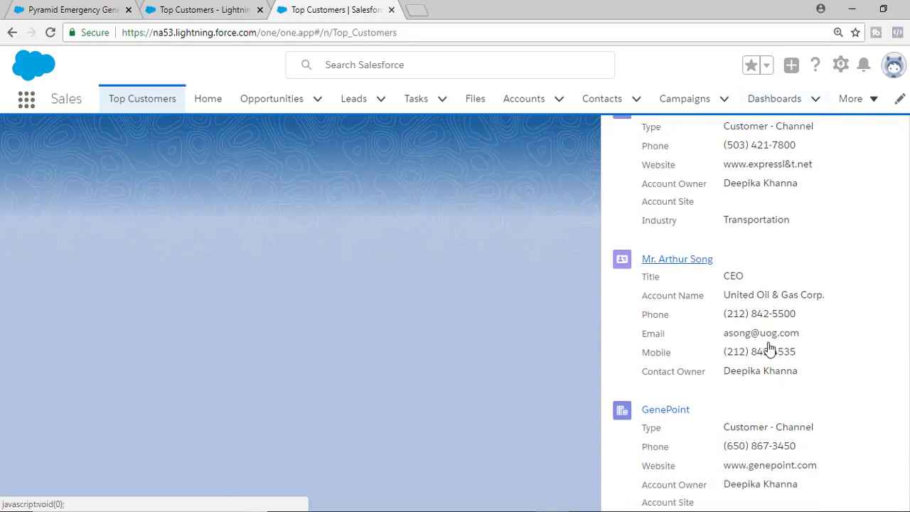
scroll(758, 380, up, 3)
scroll(763, 256, up, 5)
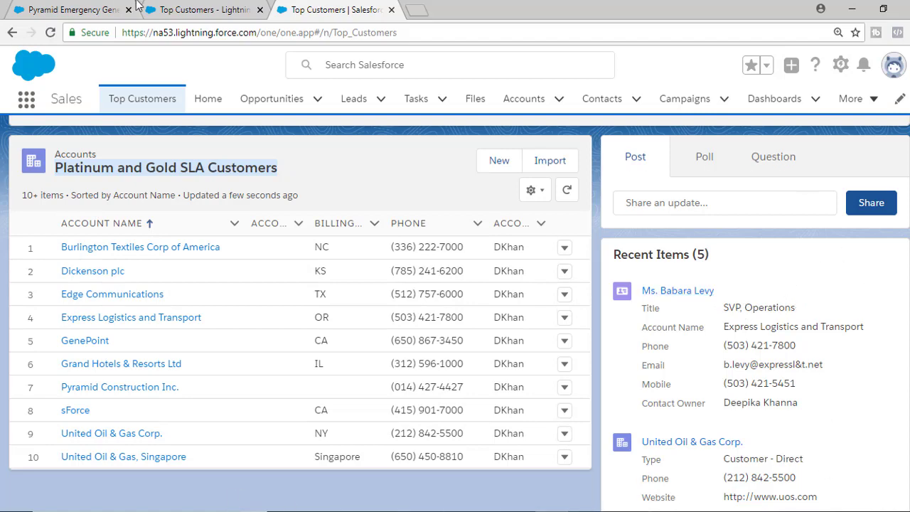
Return to Lightning App Builder and preview the page in the Tablet - Portrait and Tablet - Landscape formats.
click(242, 5)
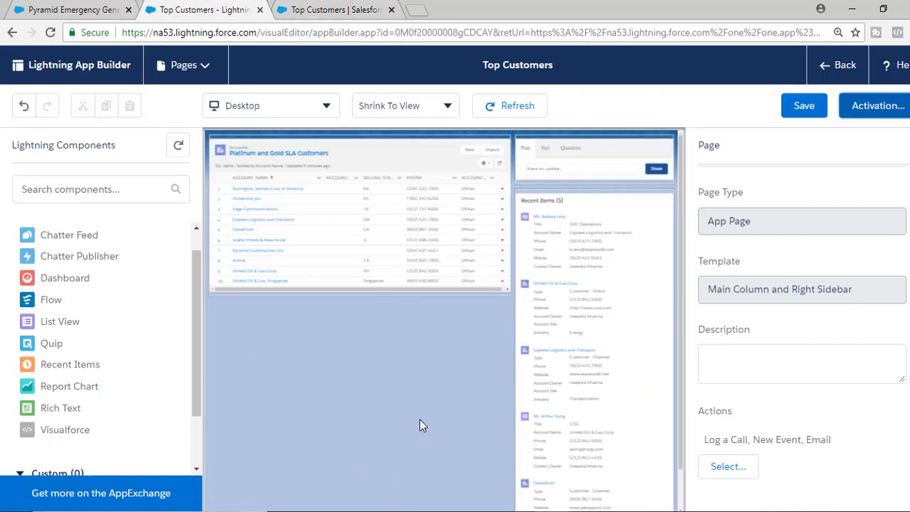
click(313, 113)
click(283, 165)
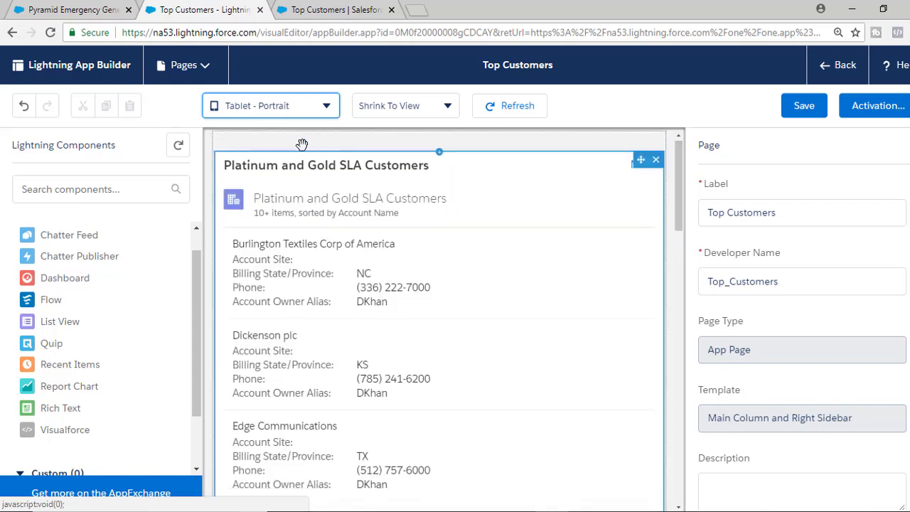
click(311, 111)
click(280, 189)
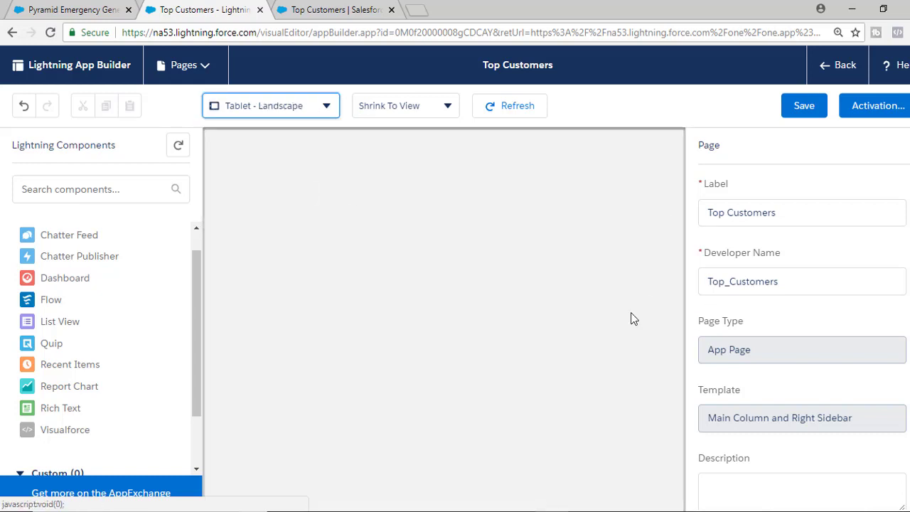
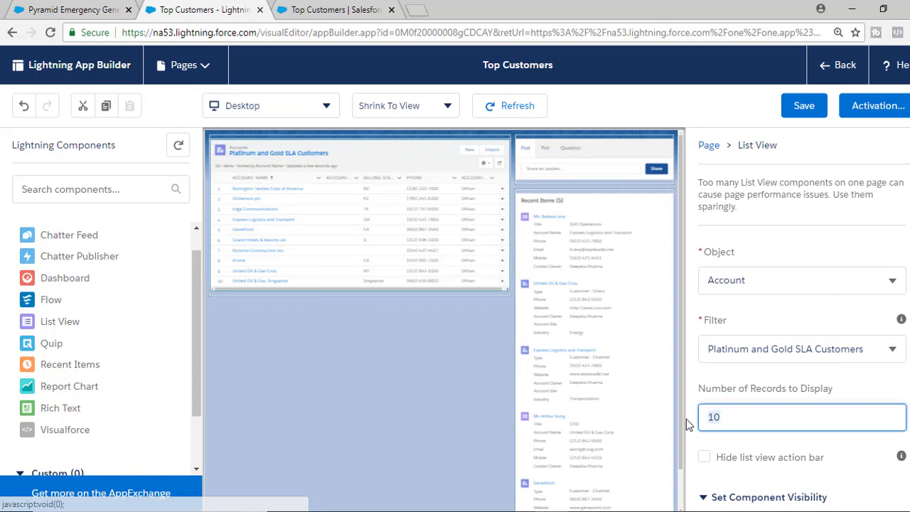
Check the live Top Customers page again, and select the Chatter Publisher component in Lightning App Builder.
click(334, 8)
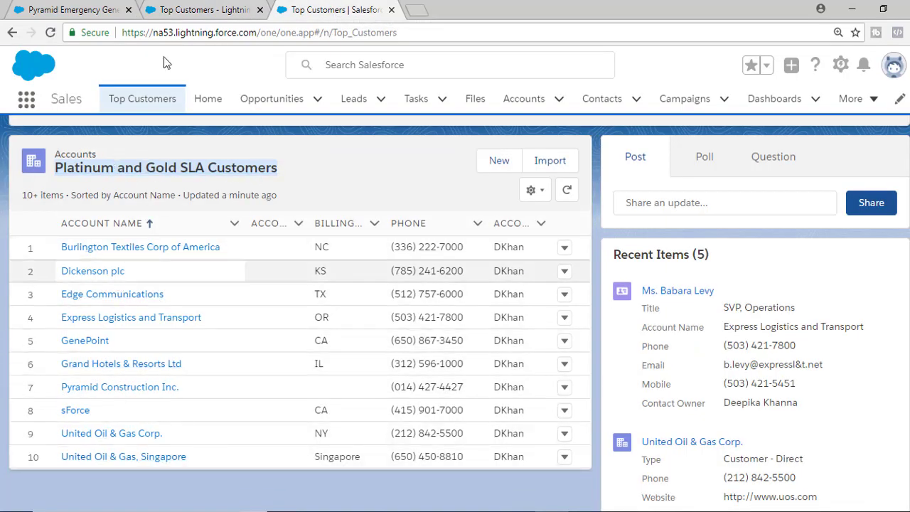
click(204, 9)
click(582, 169)
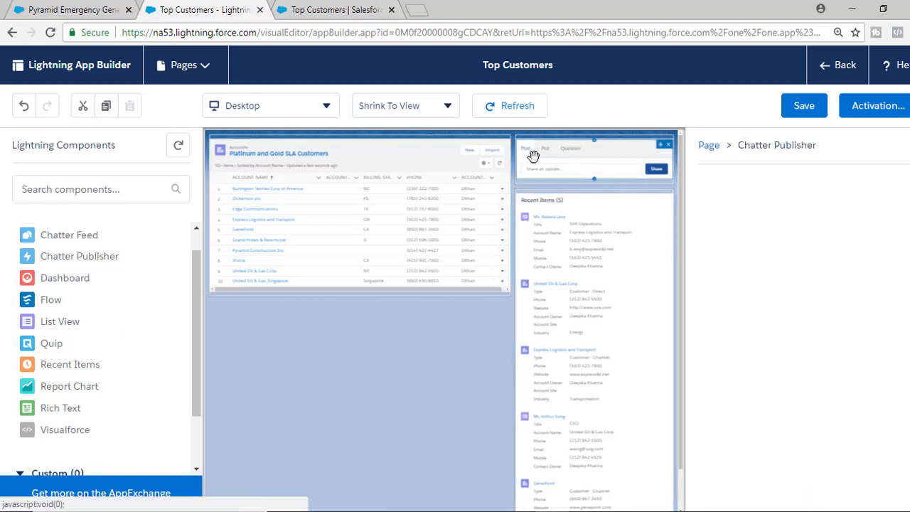
Check the live Top Customers page, and inspect the Recent Items component's number of records to display in Lightning App Builder.
click(348, 7)
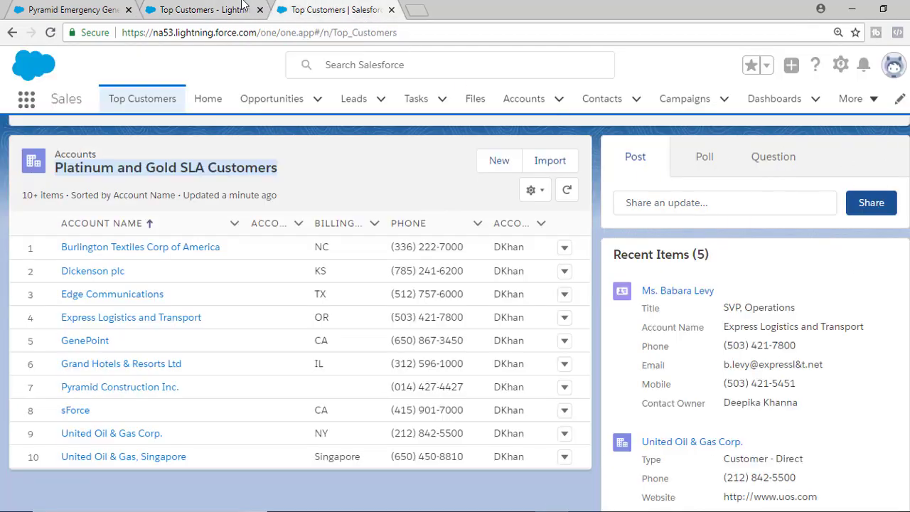
click(214, 9)
click(640, 239)
scroll(503, 207, down, 2)
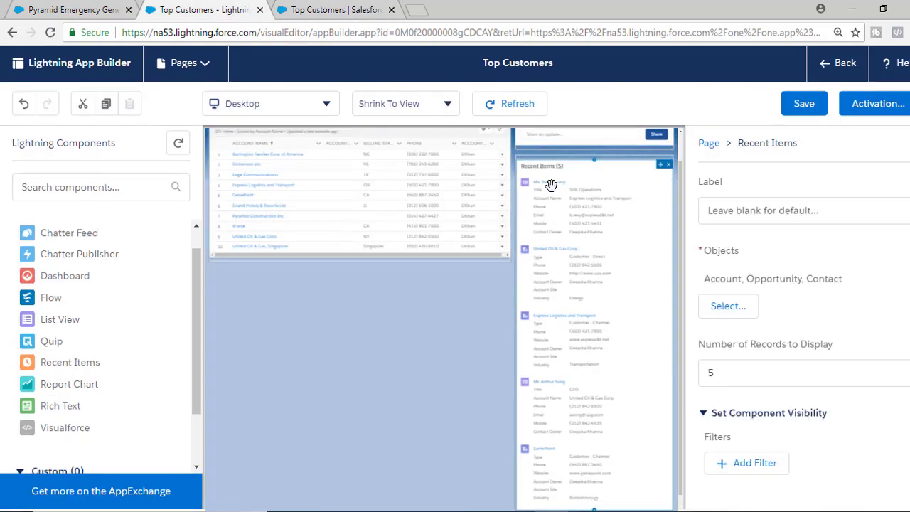
click(721, 372)
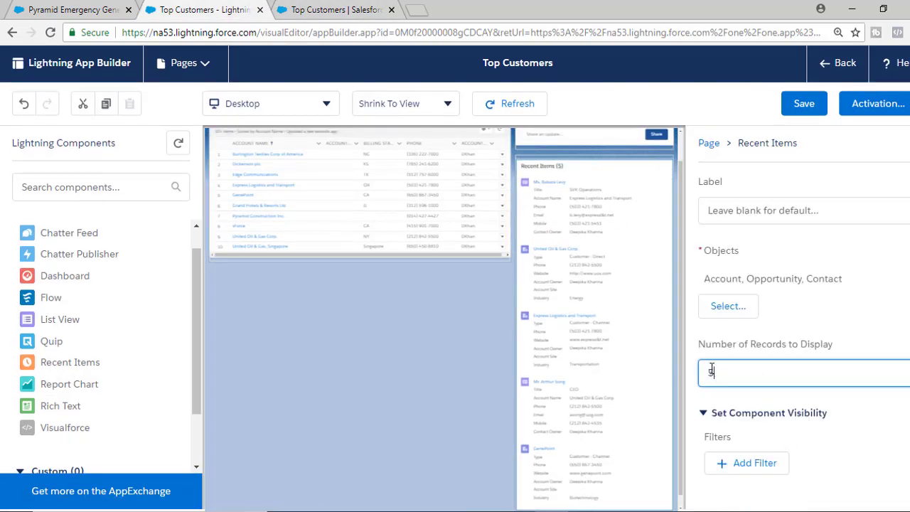
Compare the Recent Items record limit in Lightning App Builder with the Recent Items list on the live Top Customers page.
click(322, 7)
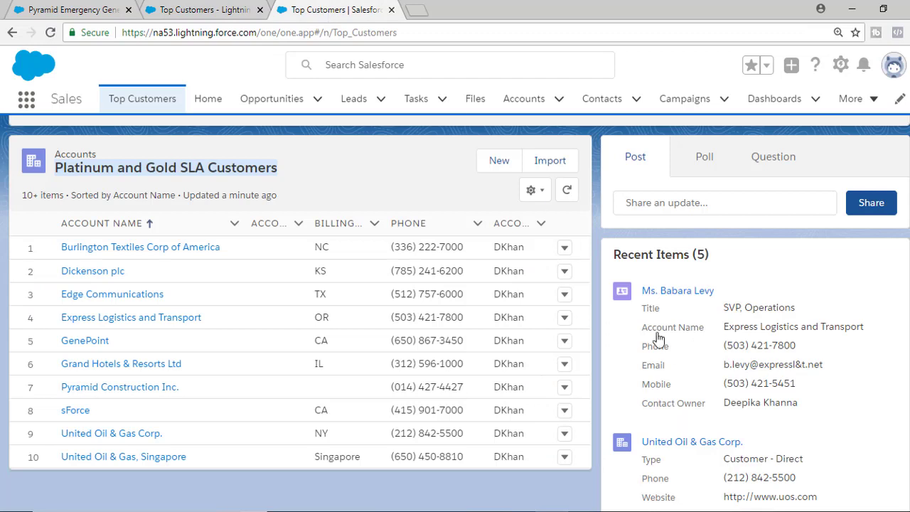
click(243, 6)
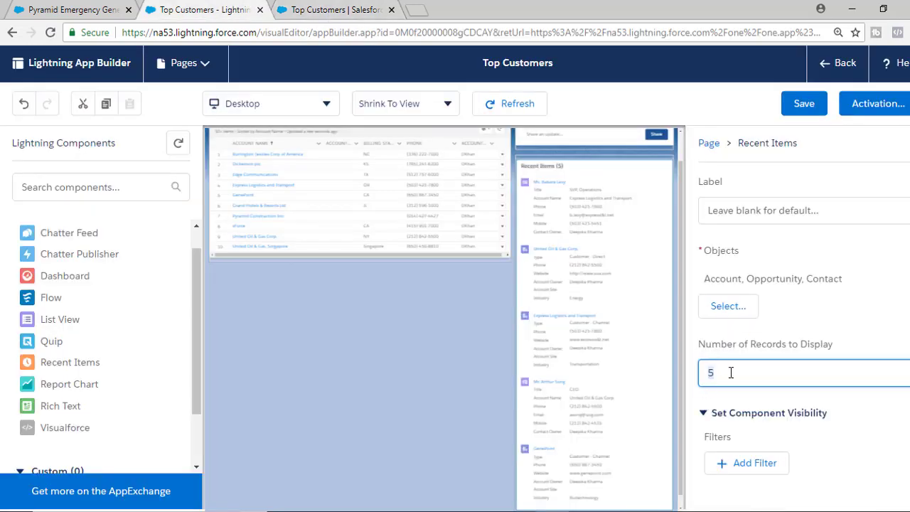
double_click(709, 370)
click(345, 8)
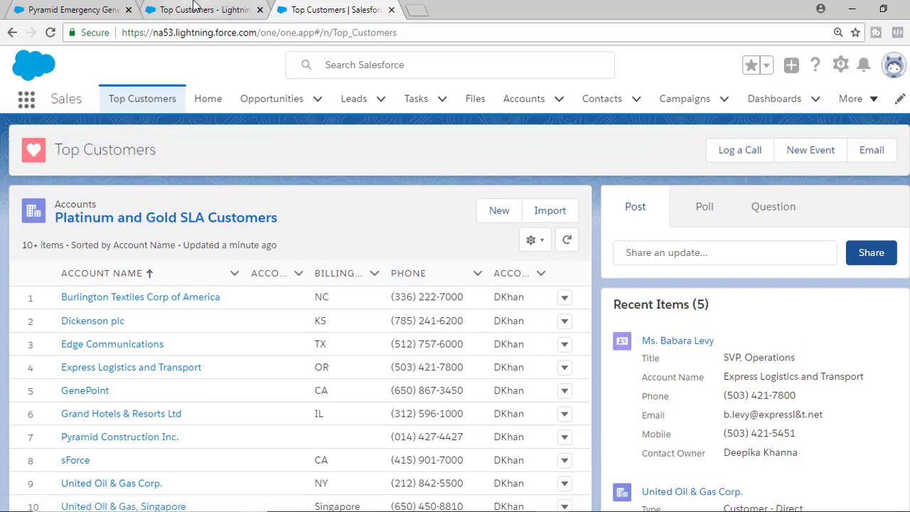
Return to Lightning App Builder and examine the page-level properties, including page type, template, description and actions.
click(193, 7)
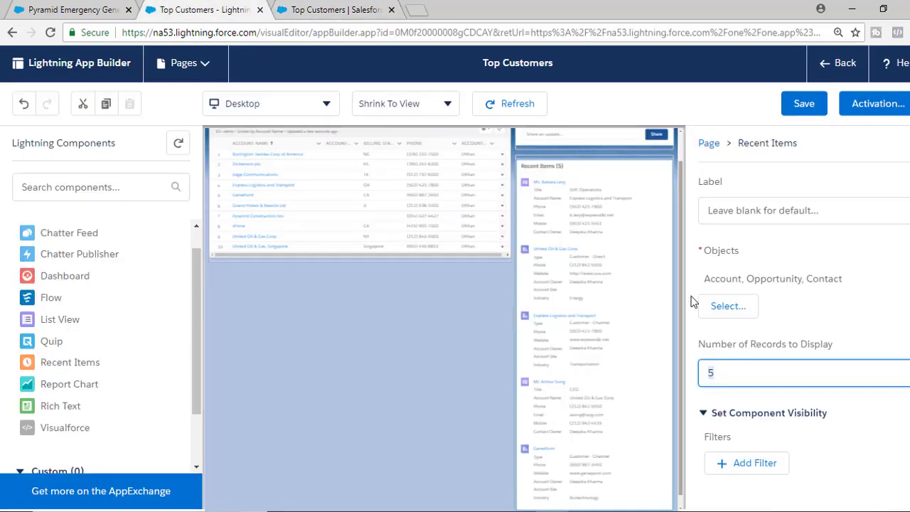
click(712, 147)
scroll(782, 418, down, 2)
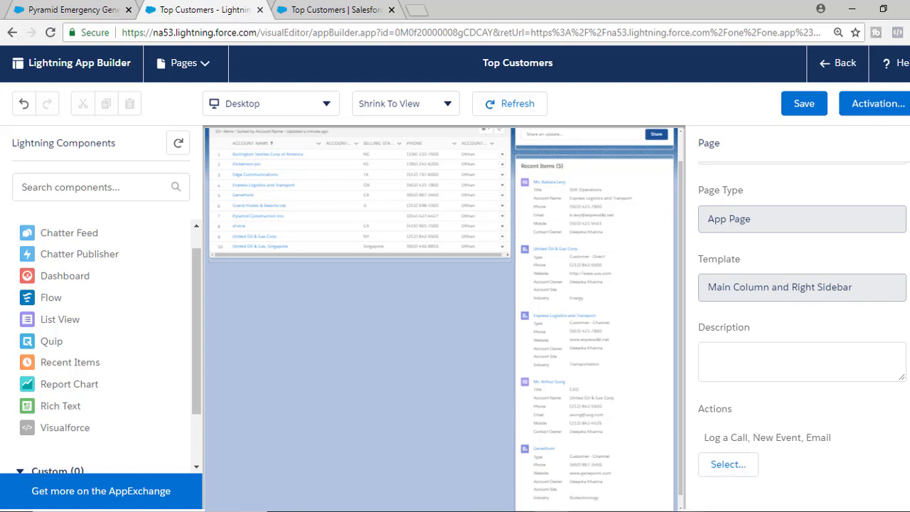
mouse_move(684, 511)
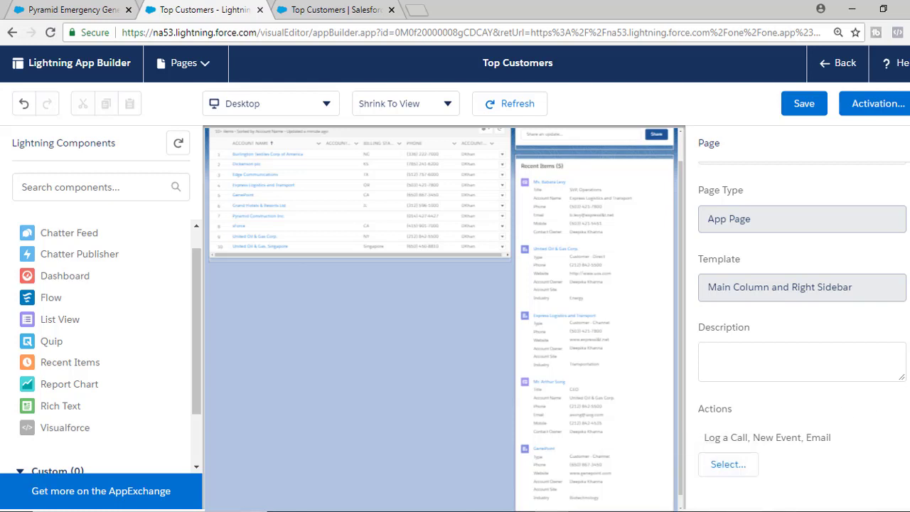